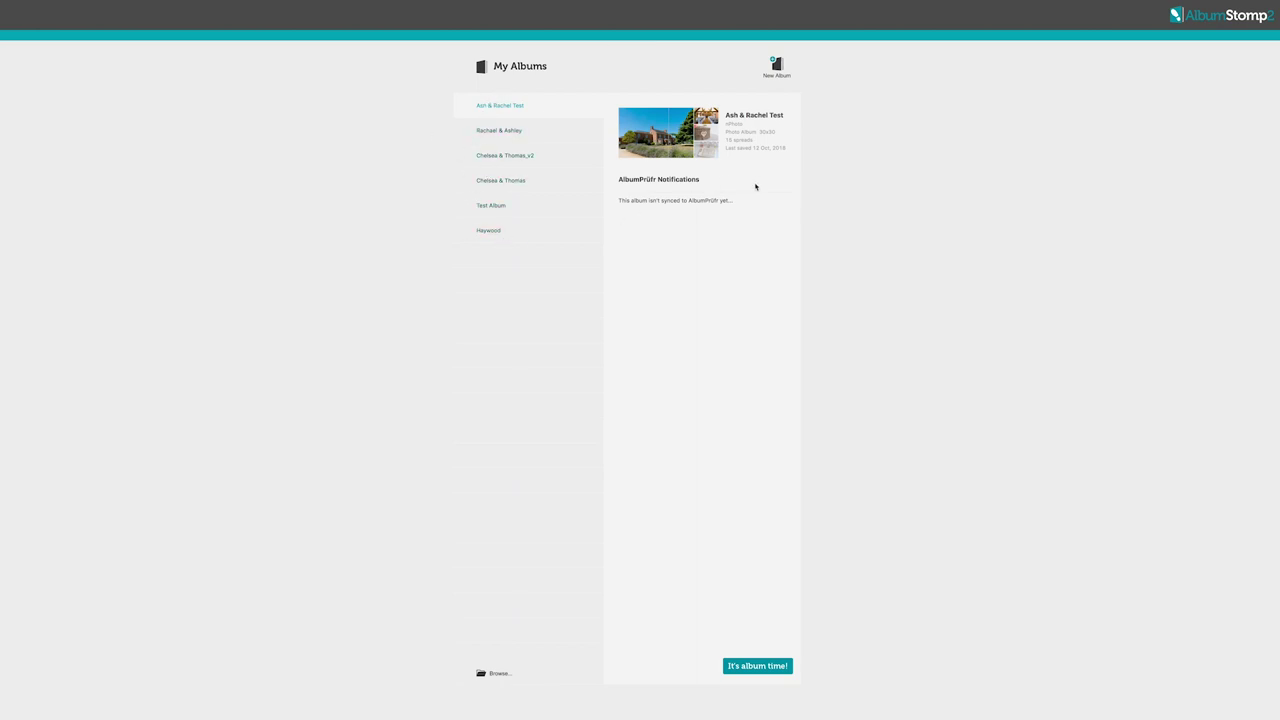
- Create a new album from the nPhoto Photo Album 25x25 preset
click(782, 74)
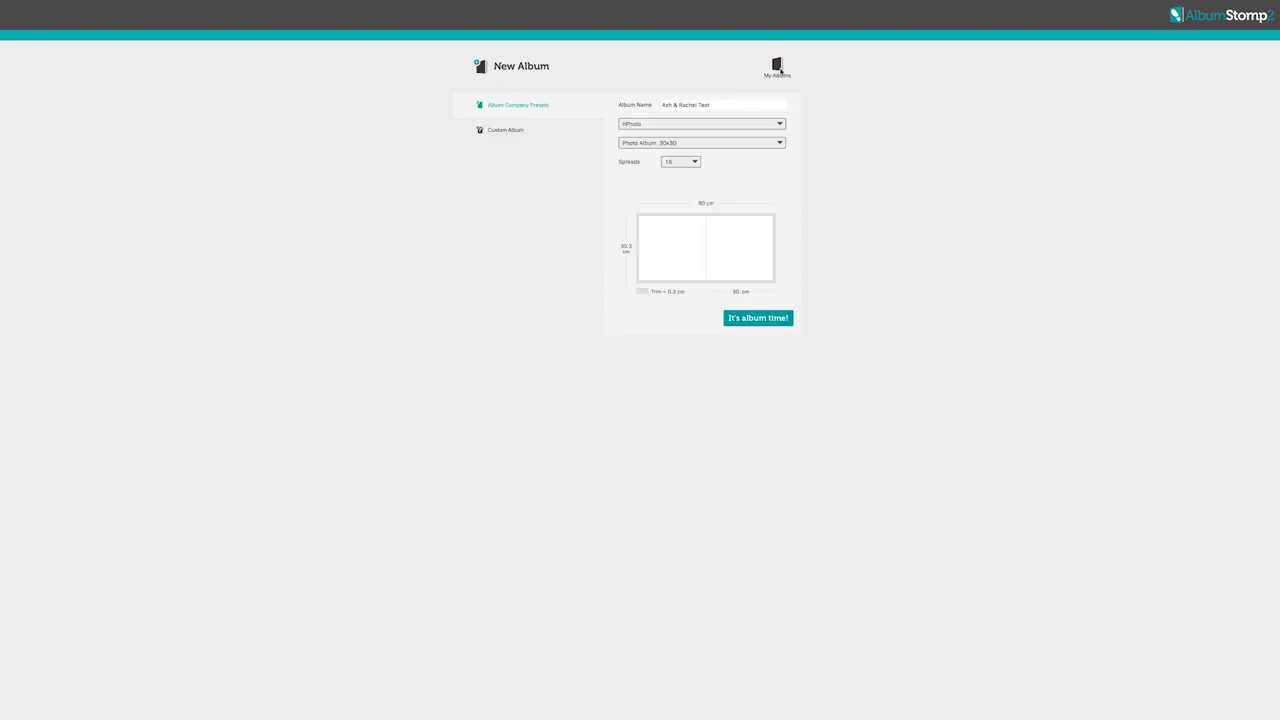
click(714, 124)
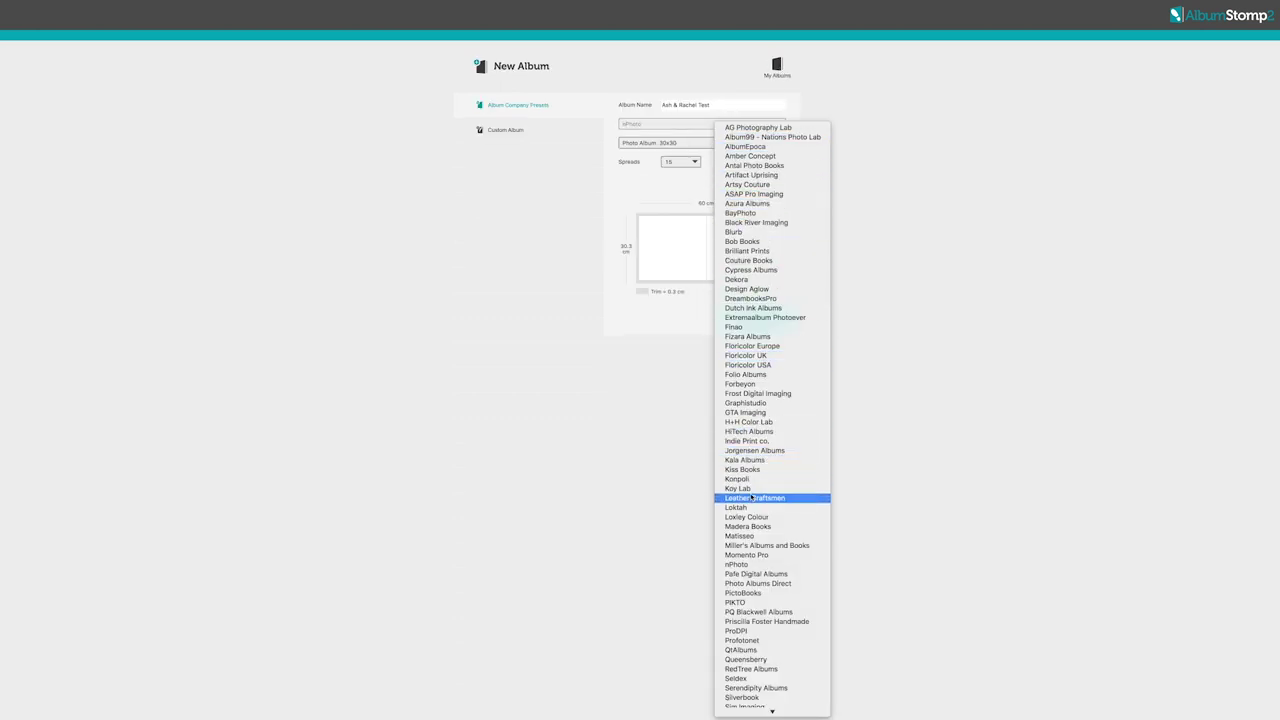
click(778, 565)
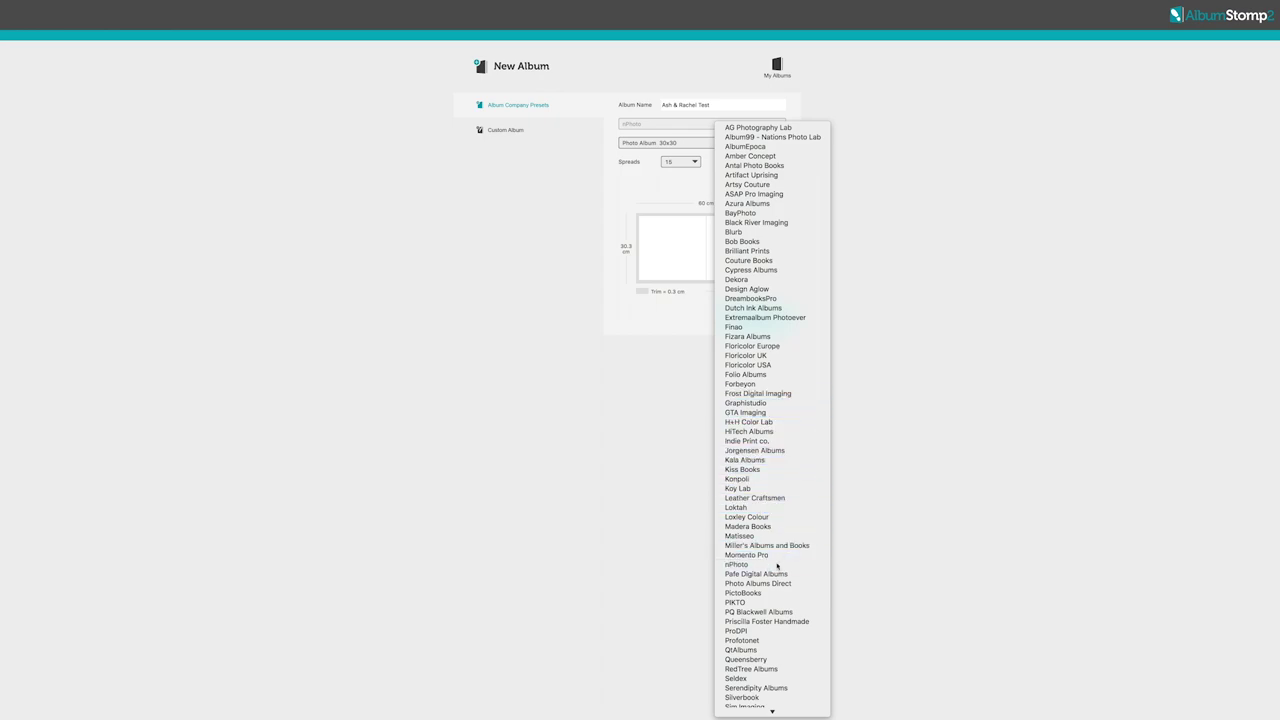
click(642, 143)
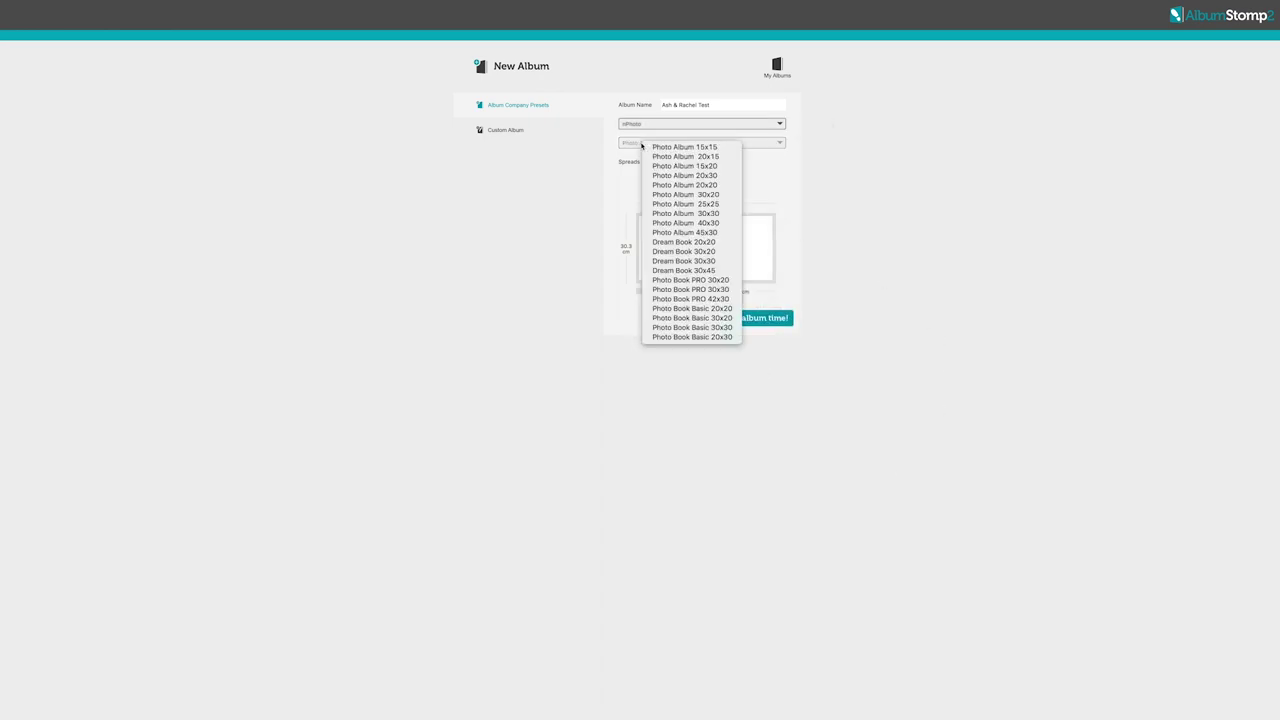
click(681, 205)
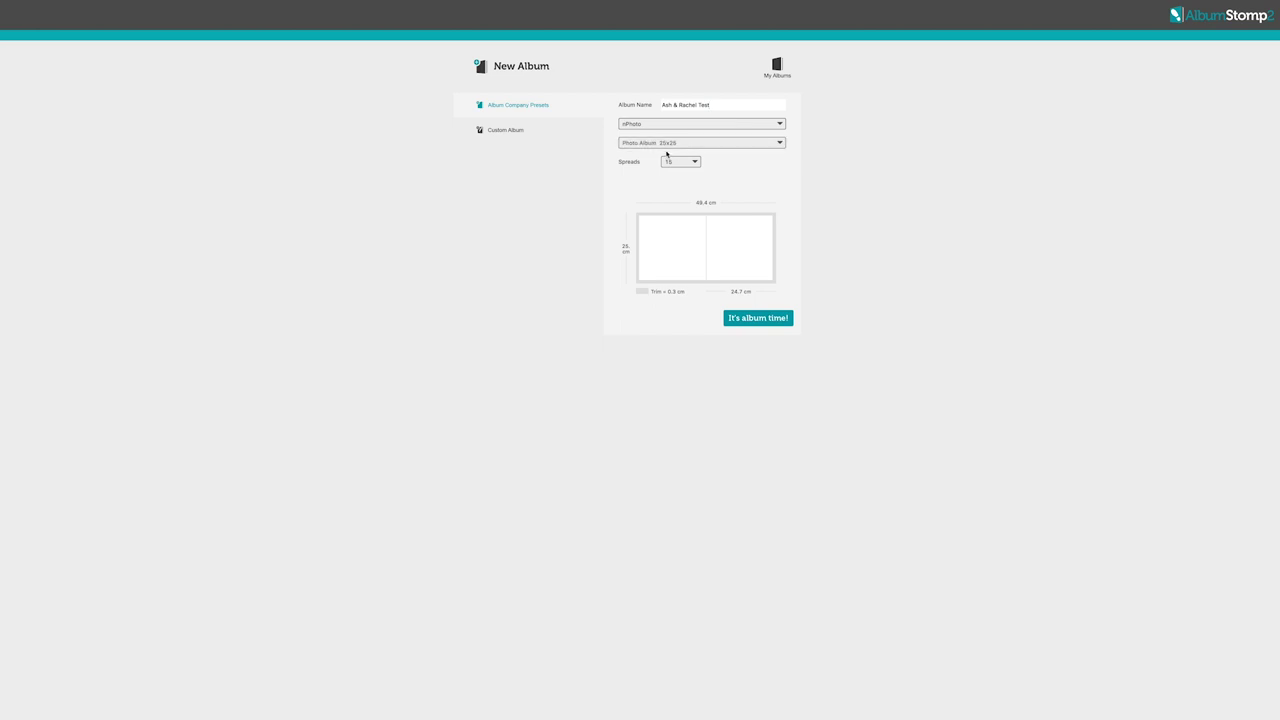
click(504, 131)
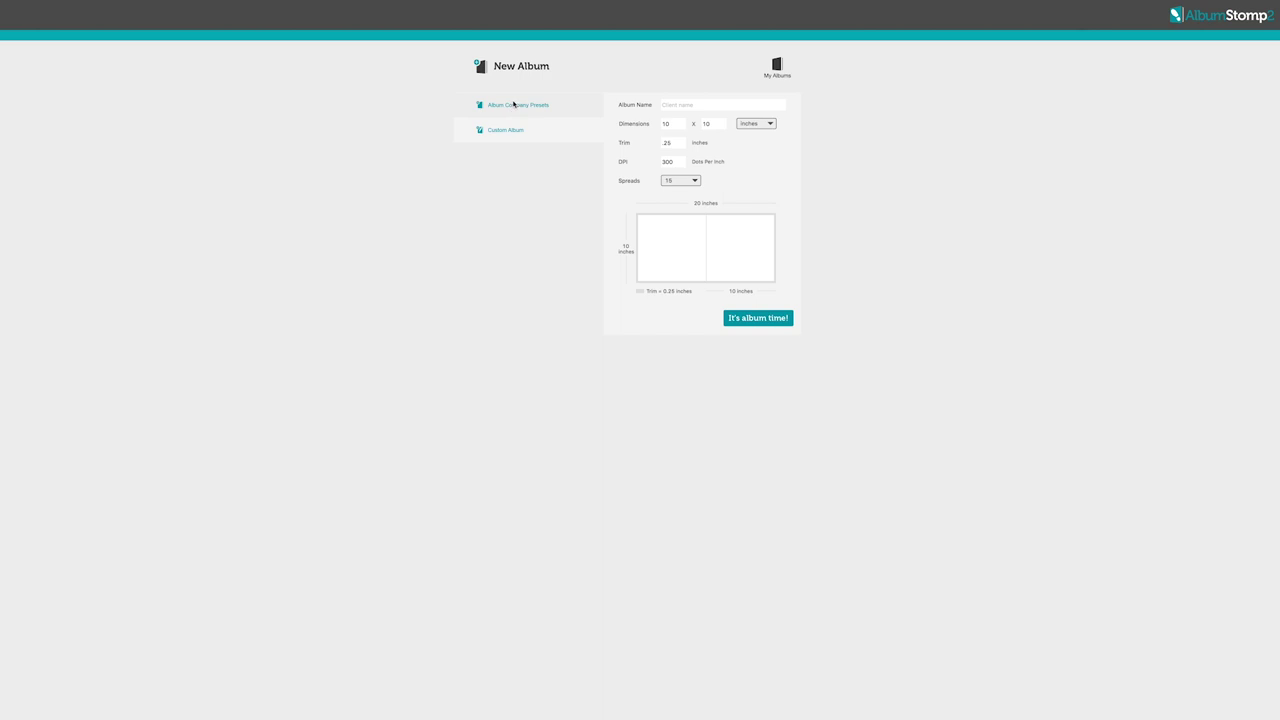
click(514, 103)
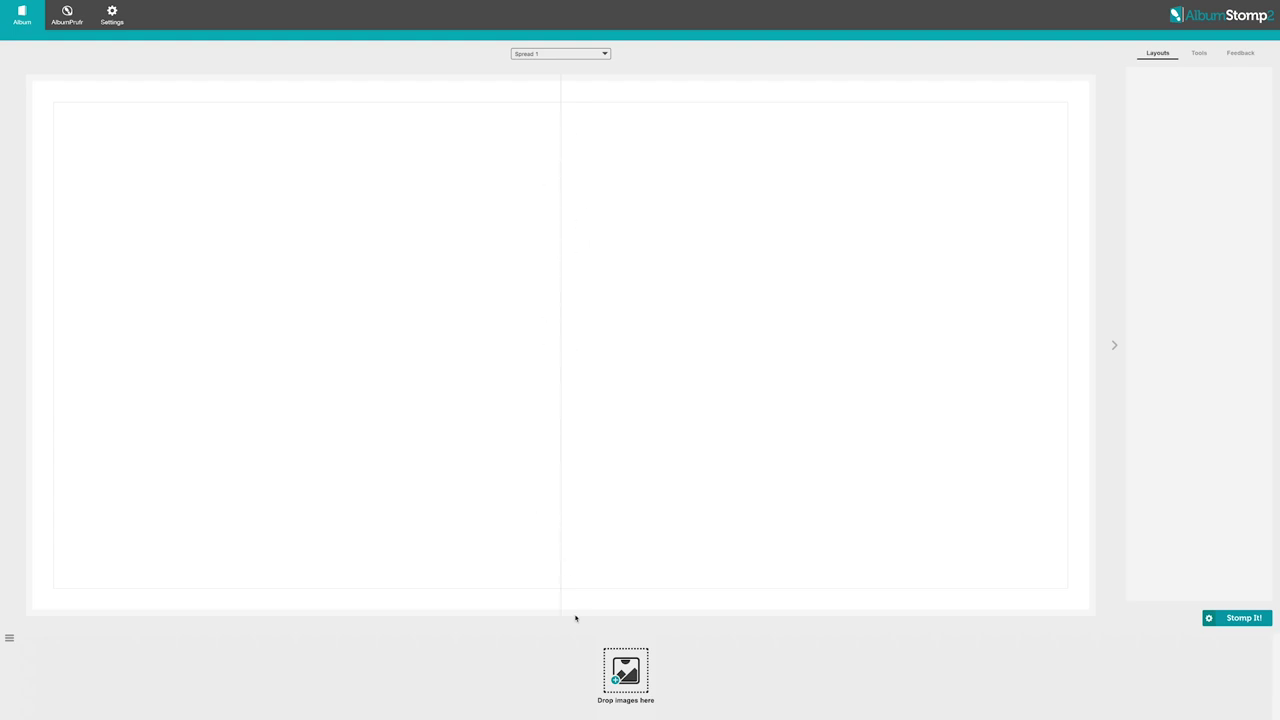
- Import the 60 wedding JPG photos into the filmstrip
click(626, 670)
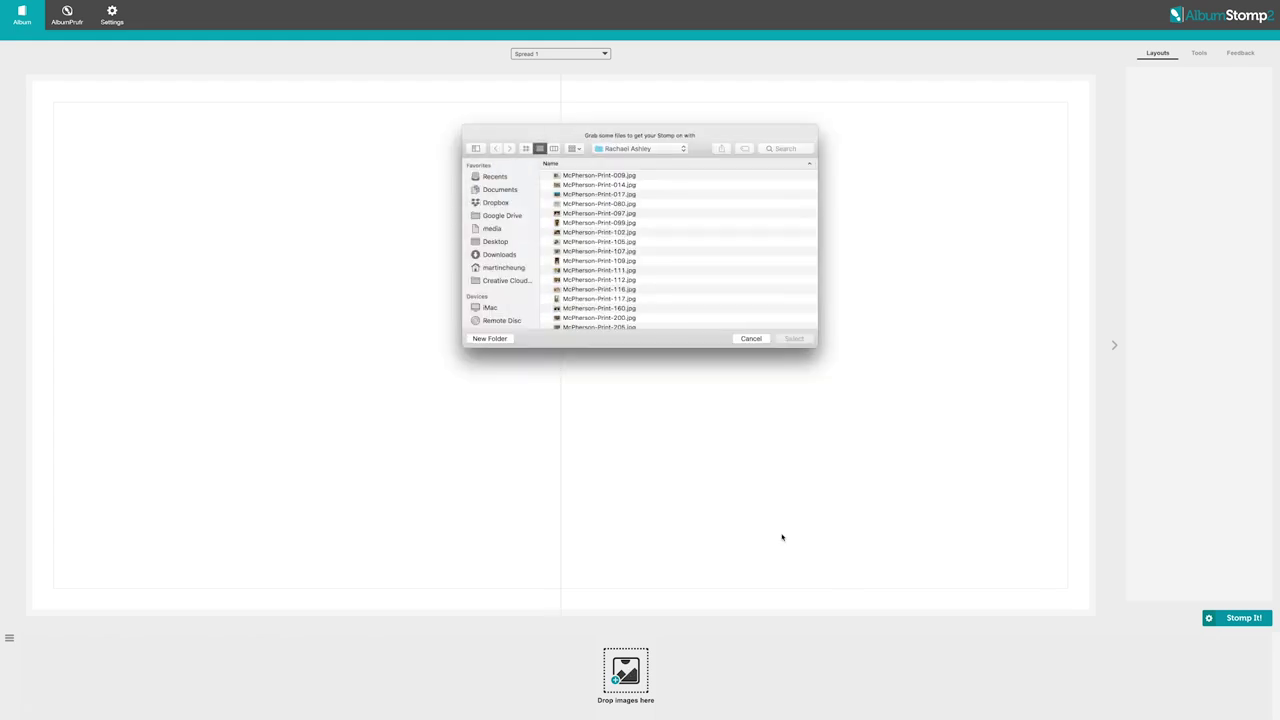
click(637, 176)
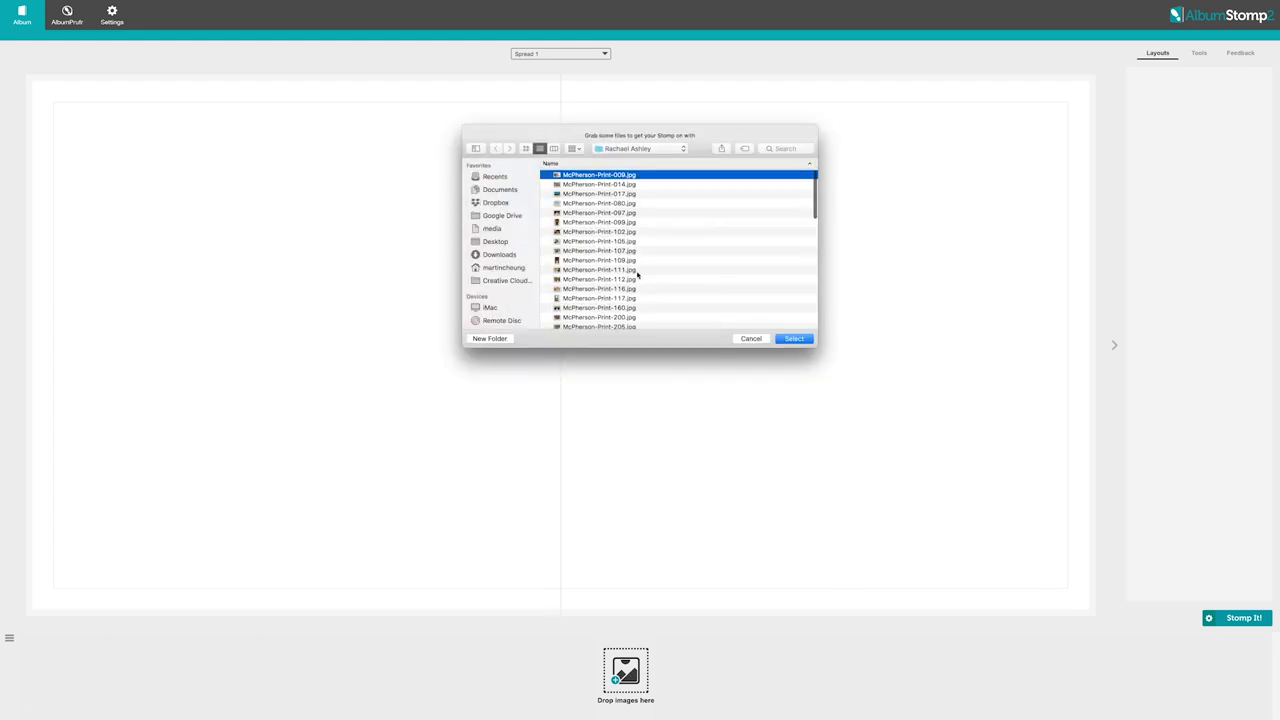
scroll(634, 289, down, 10)
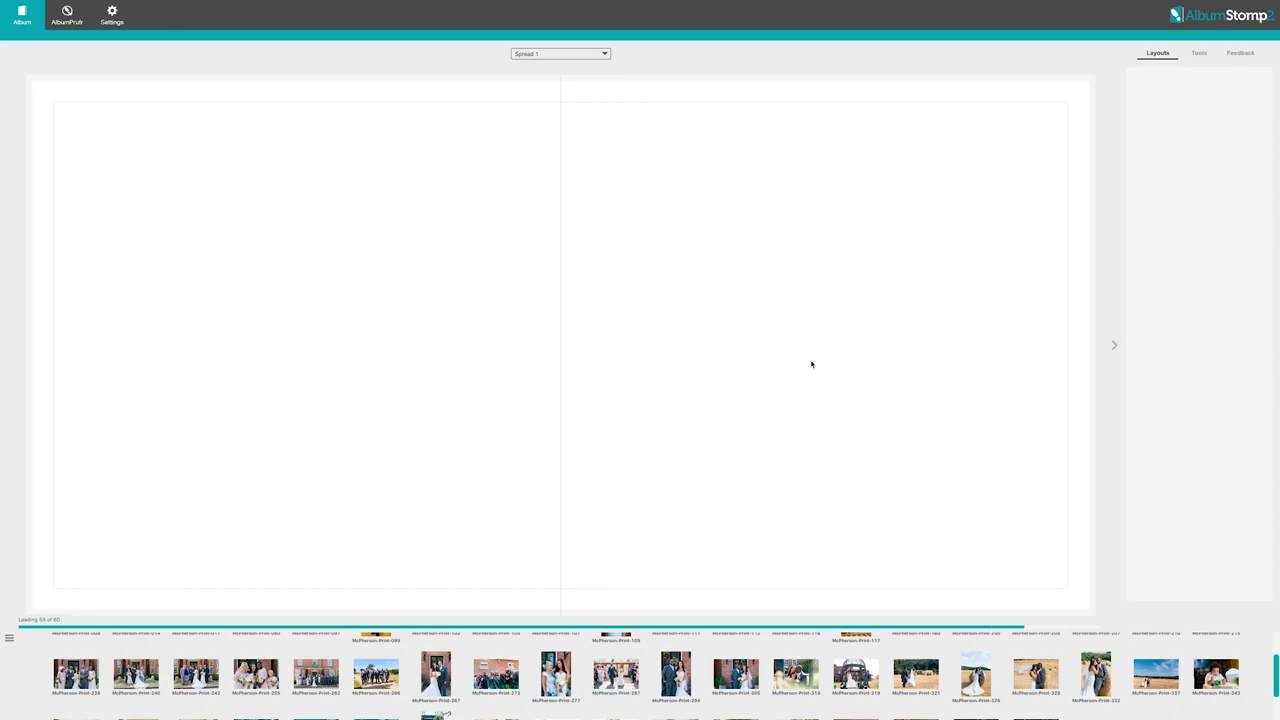
scroll(270, 690, up, 2)
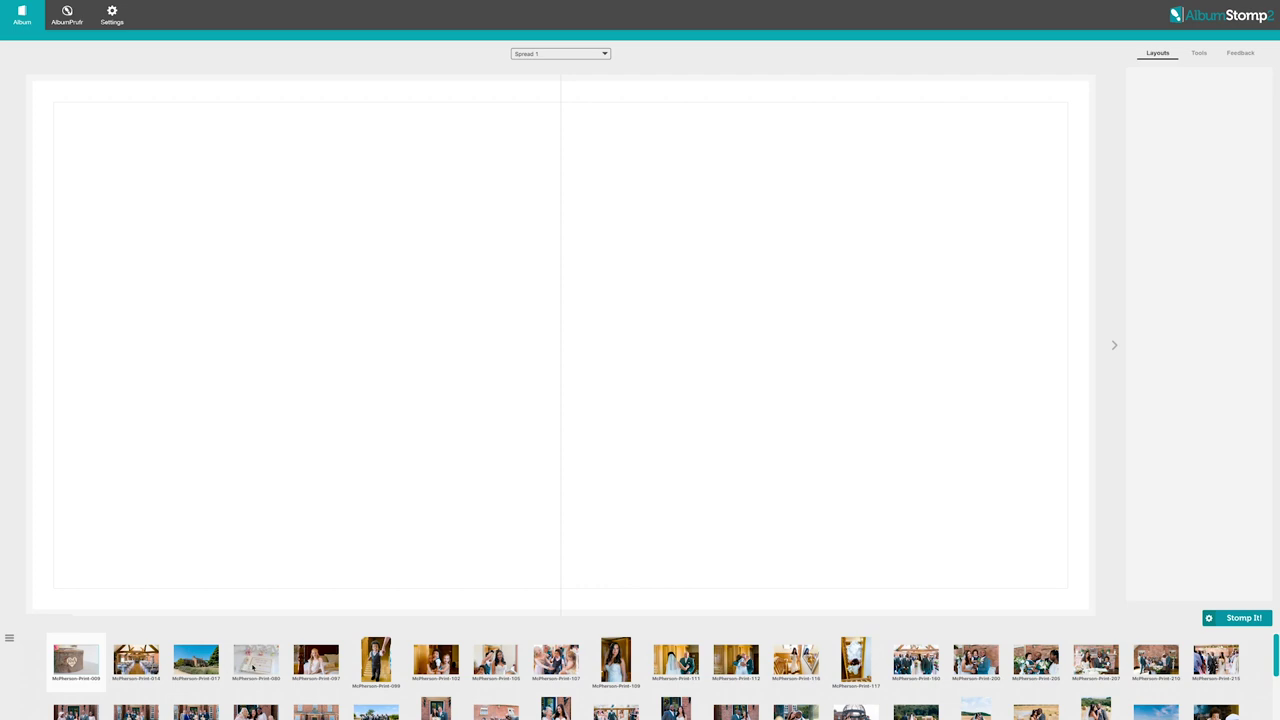
- Drop the cake, ceremony room, house and guest book photos onto Spread 1 in a panoramic-strip layout
drag(253, 664, 400, 346)
drag(869, 376, 578, 383)
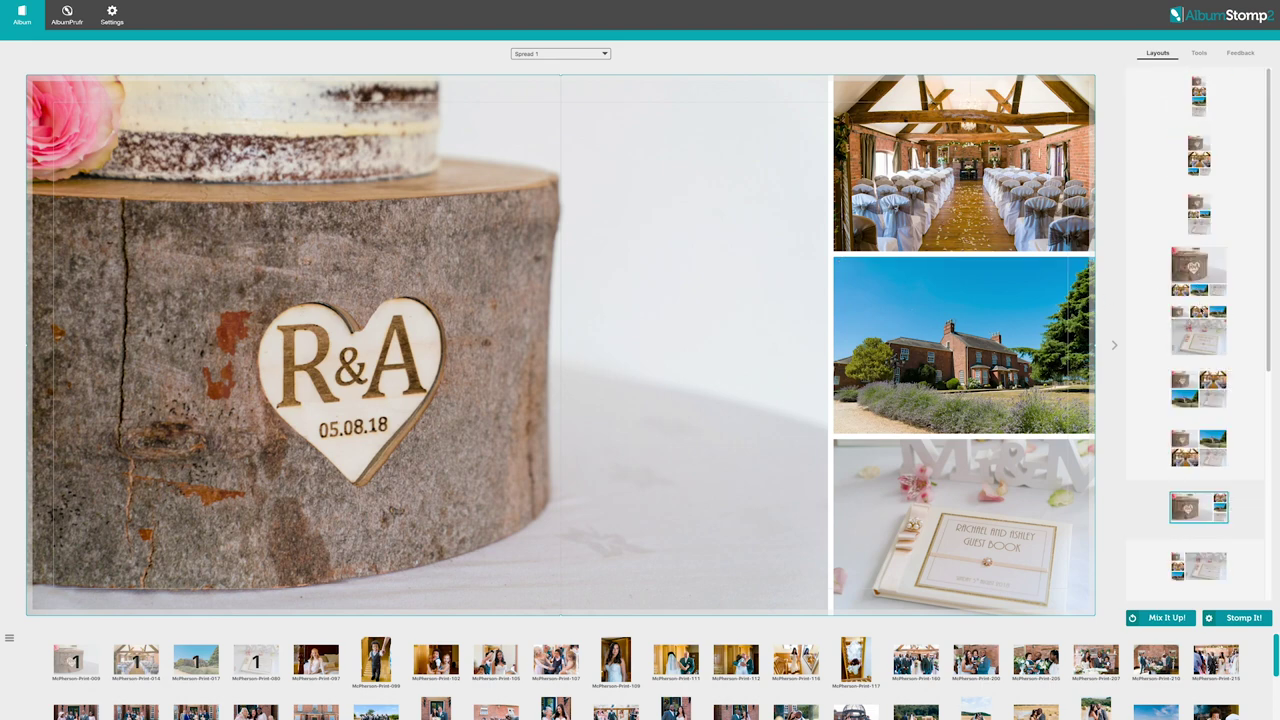
mouse_move(768, 342)
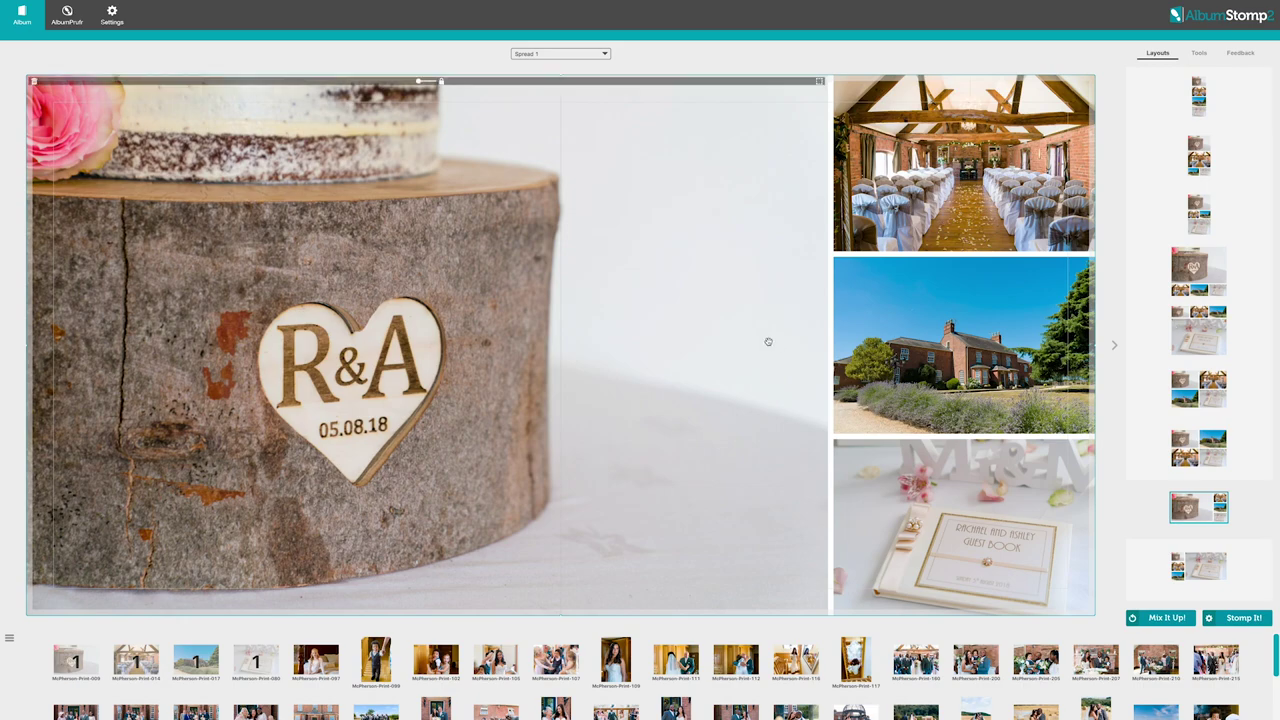
key(Down)
key(Down)
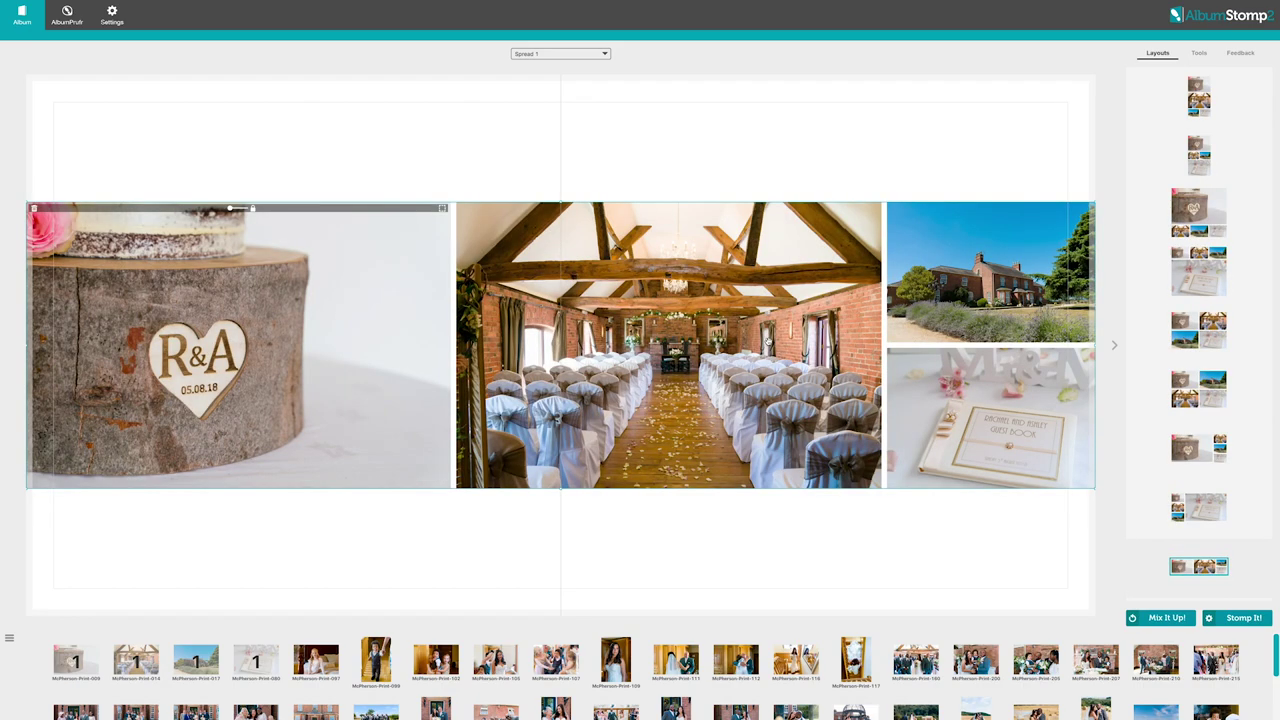
key(Down)
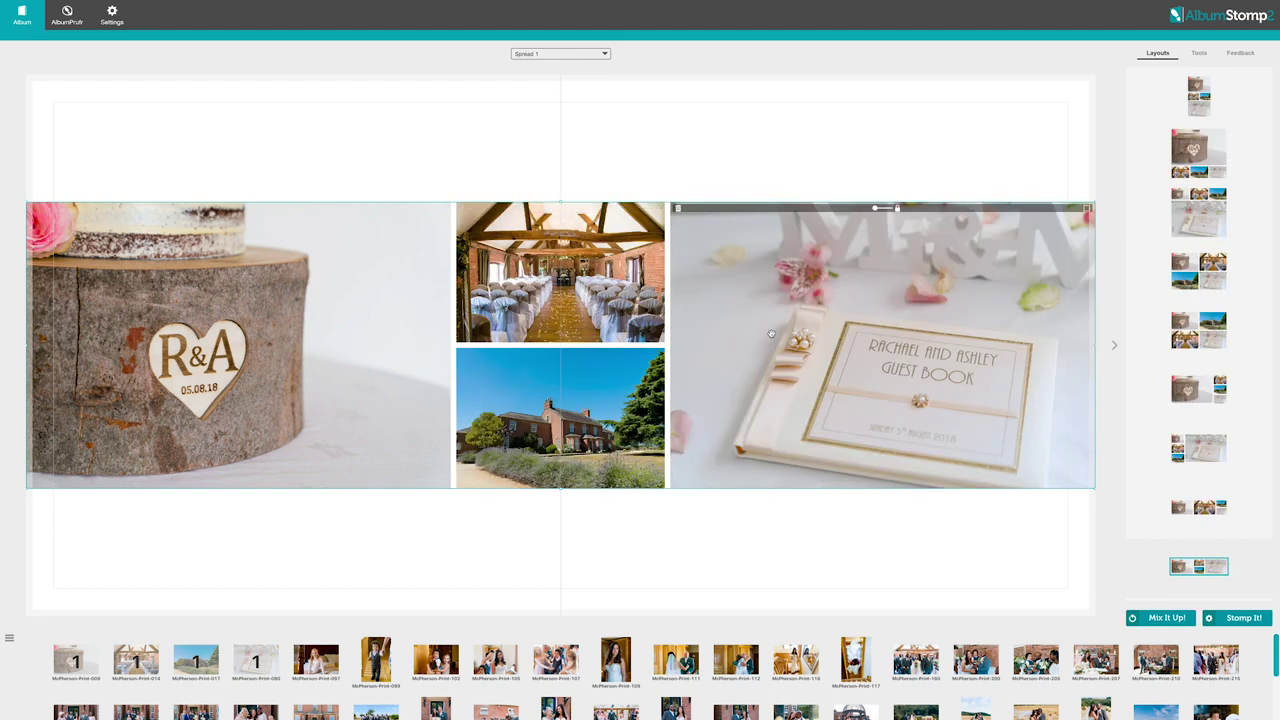
scroll(1196, 356, down, 3)
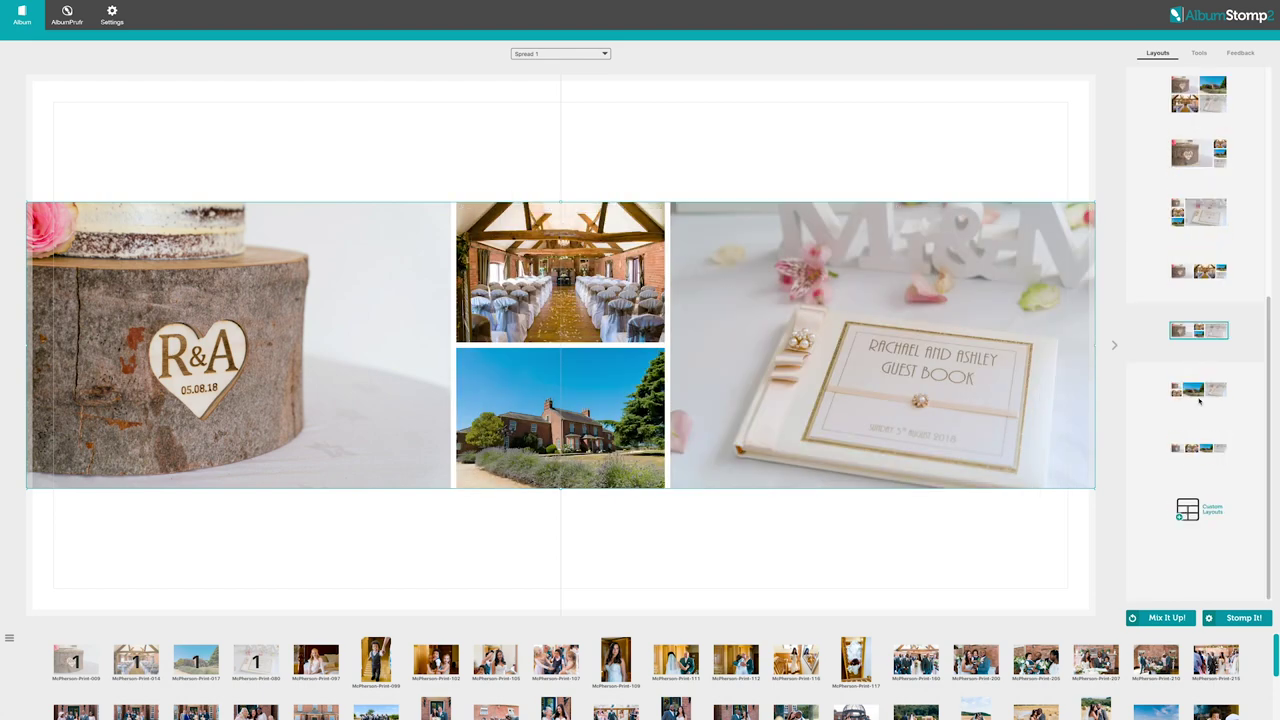
- Apply a house-centred layout, swap the chapel and guest-book photos, and pan the chapel photo
click(1196, 388)
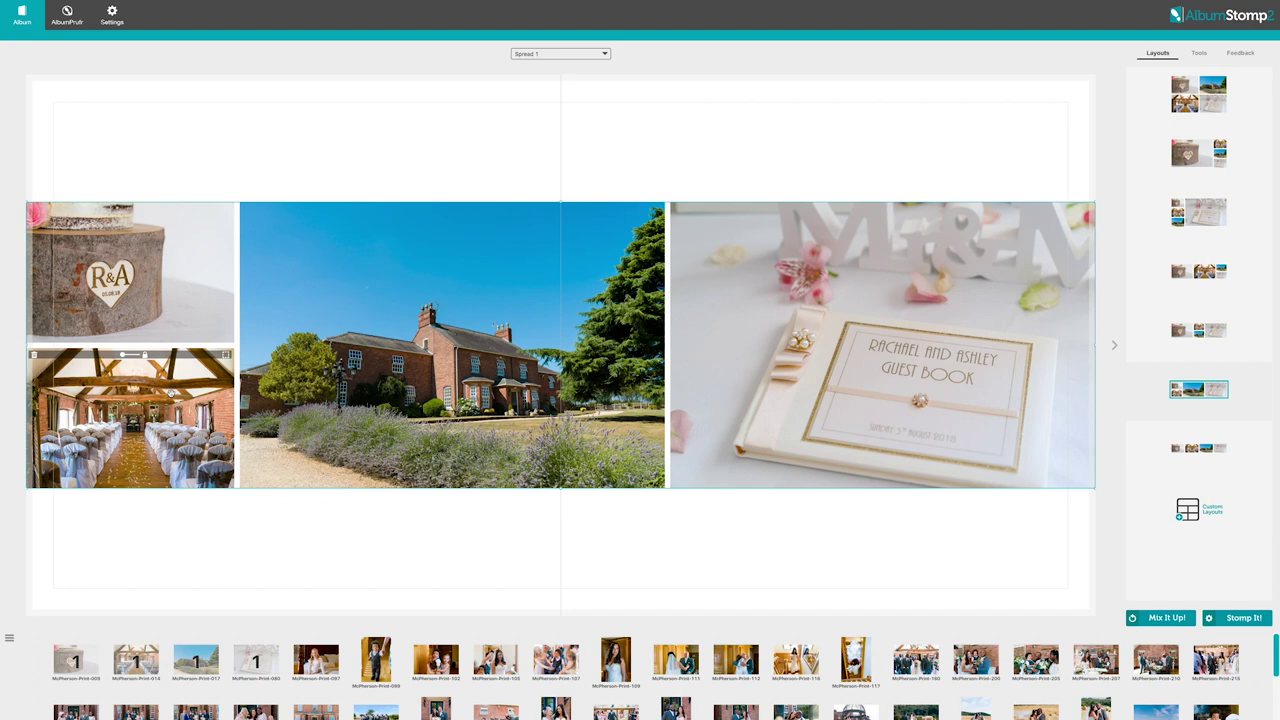
click(172, 394)
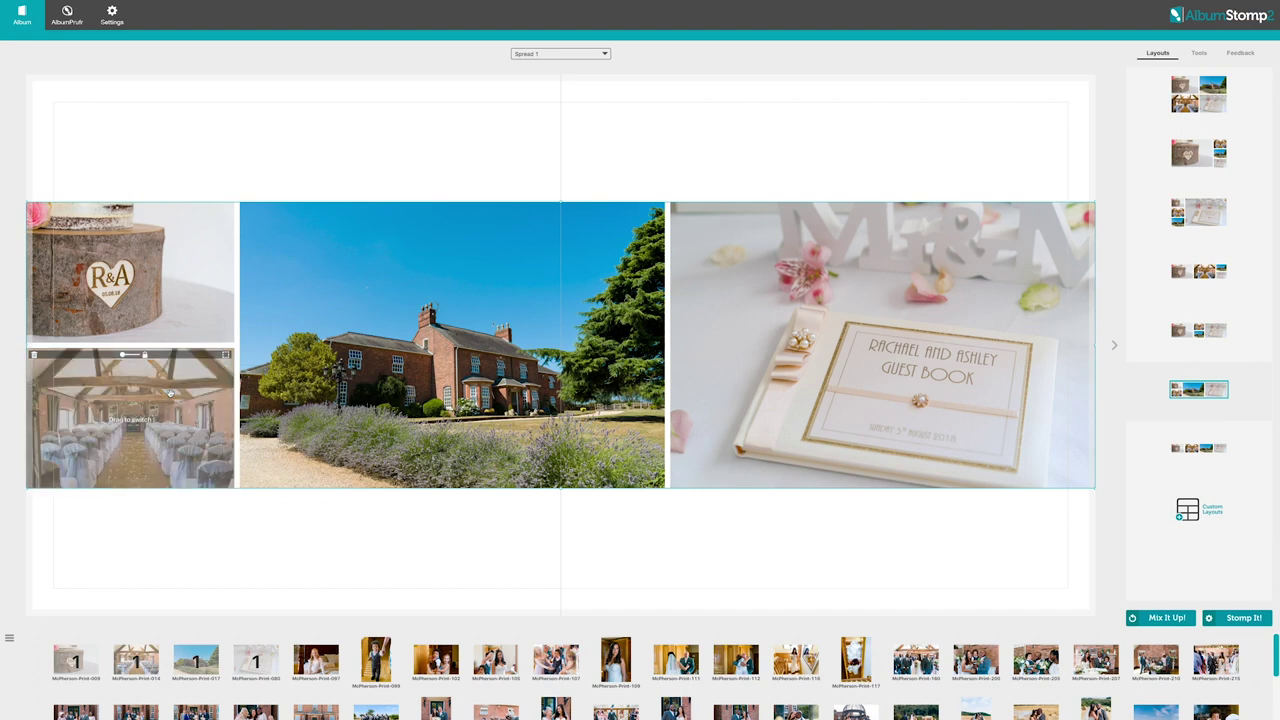
drag(172, 394, 795, 411)
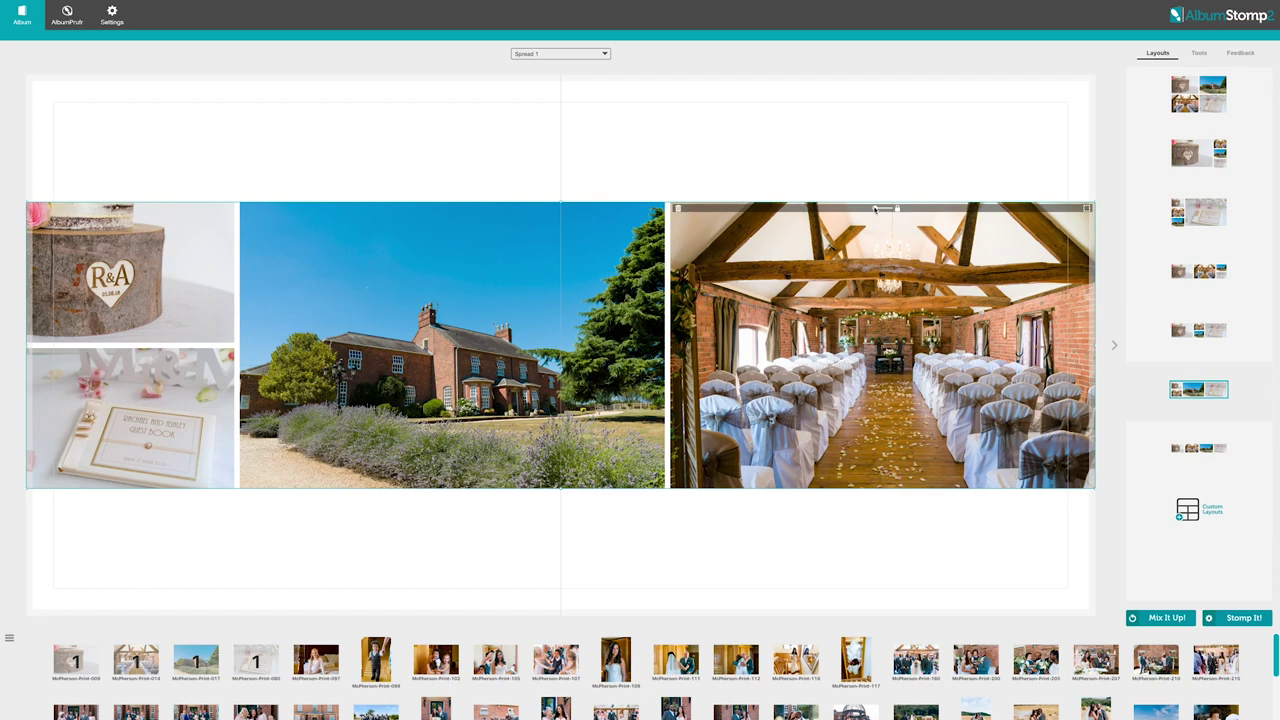
drag(872, 209, 876, 209)
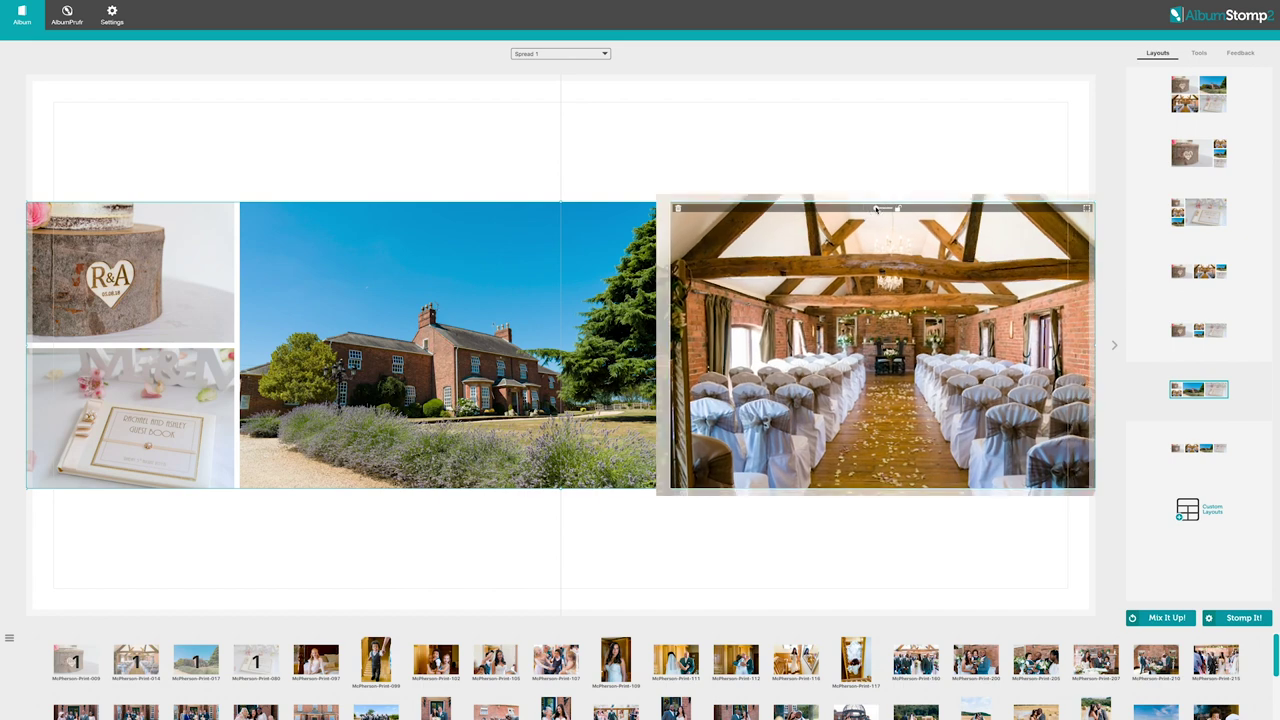
drag(877, 319, 622, 252)
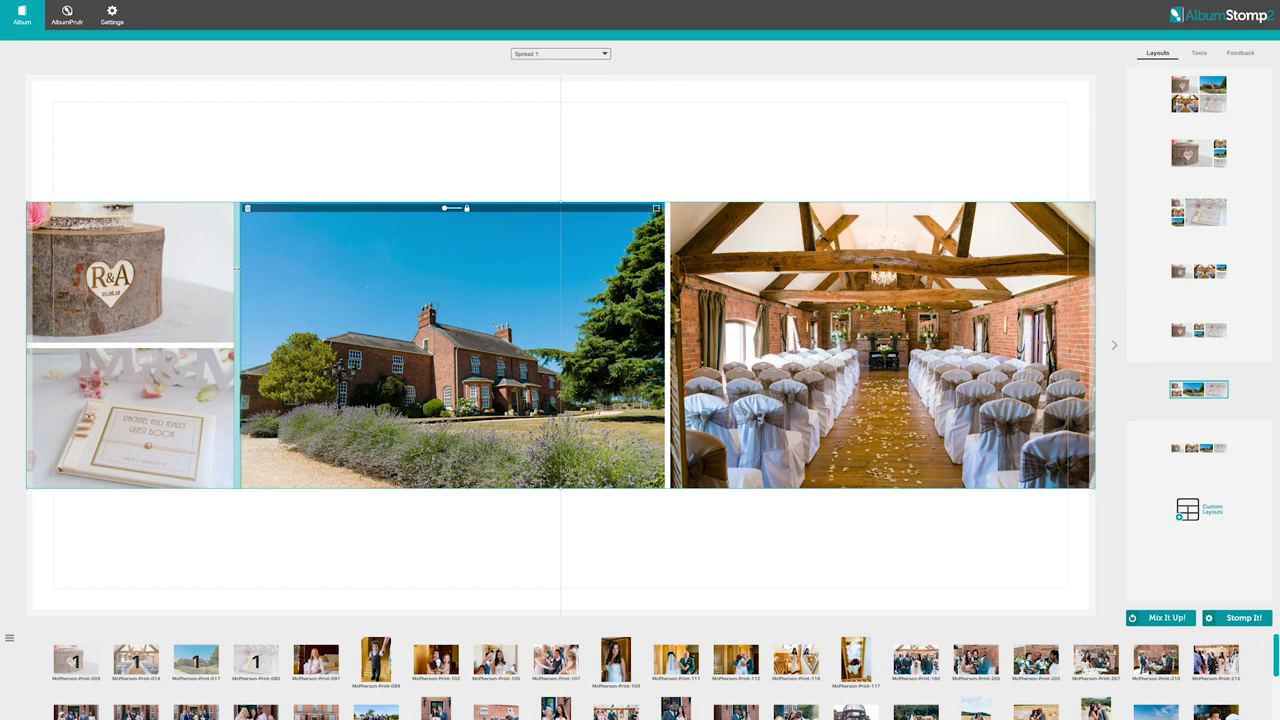
- Drag the gutter right to widen the cake and guest book column beside the house photo
click(236, 266)
drag(236, 268, 243, 269)
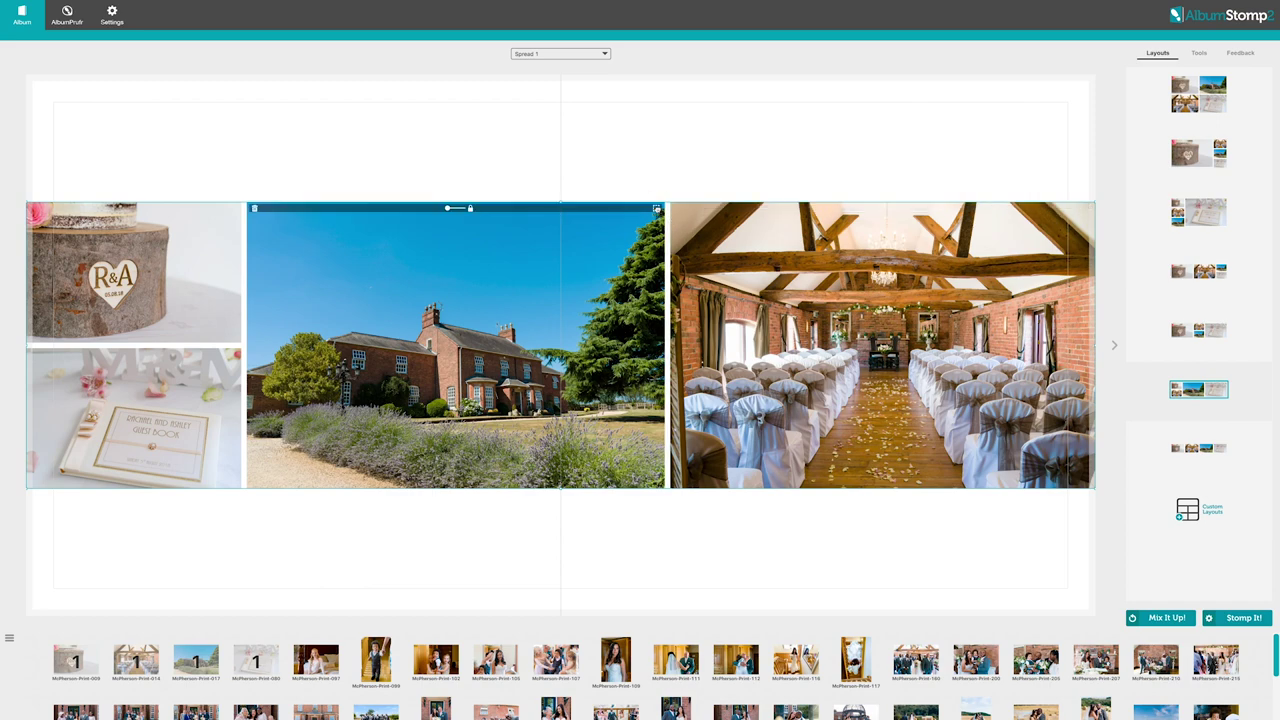
click(656, 209)
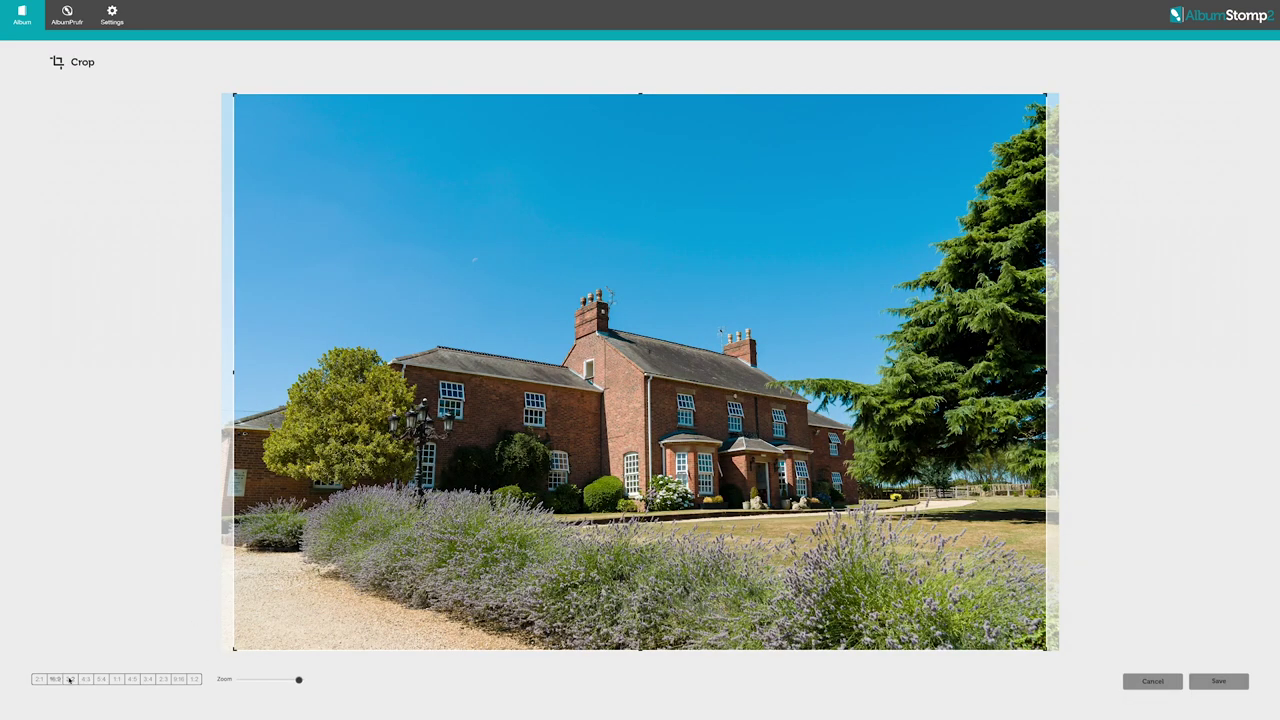
click(196, 680)
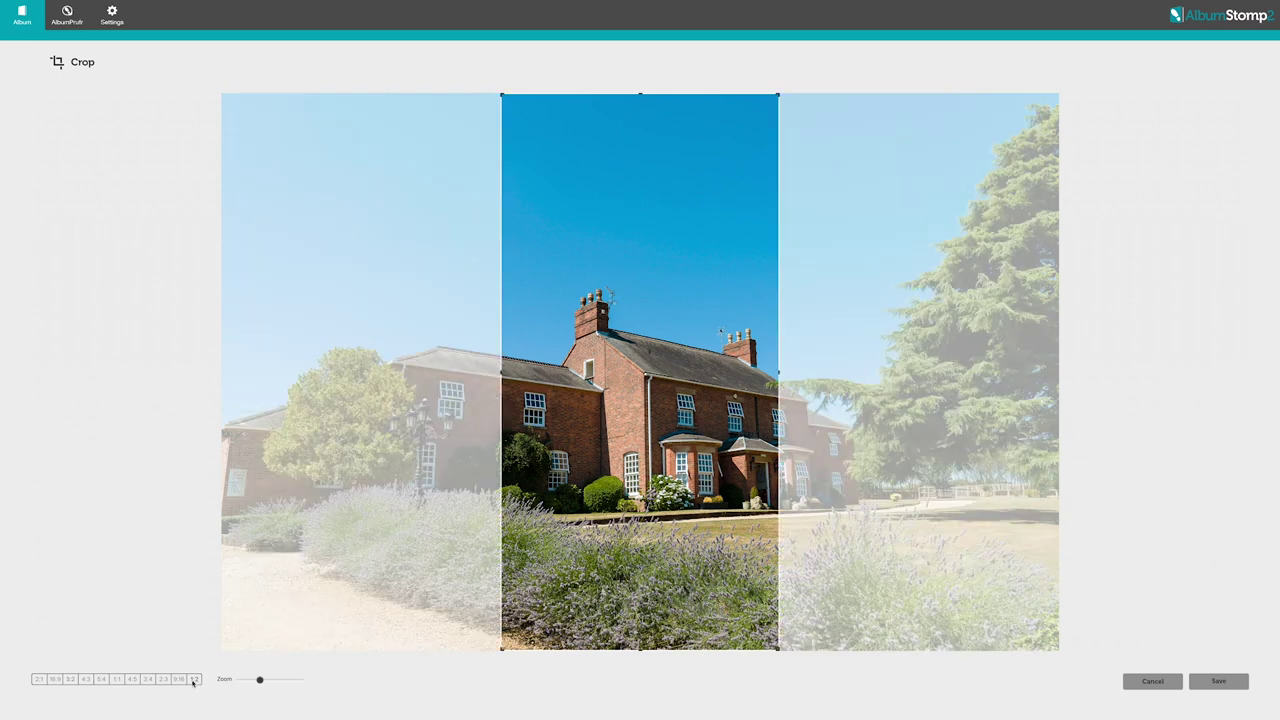
click(40, 681)
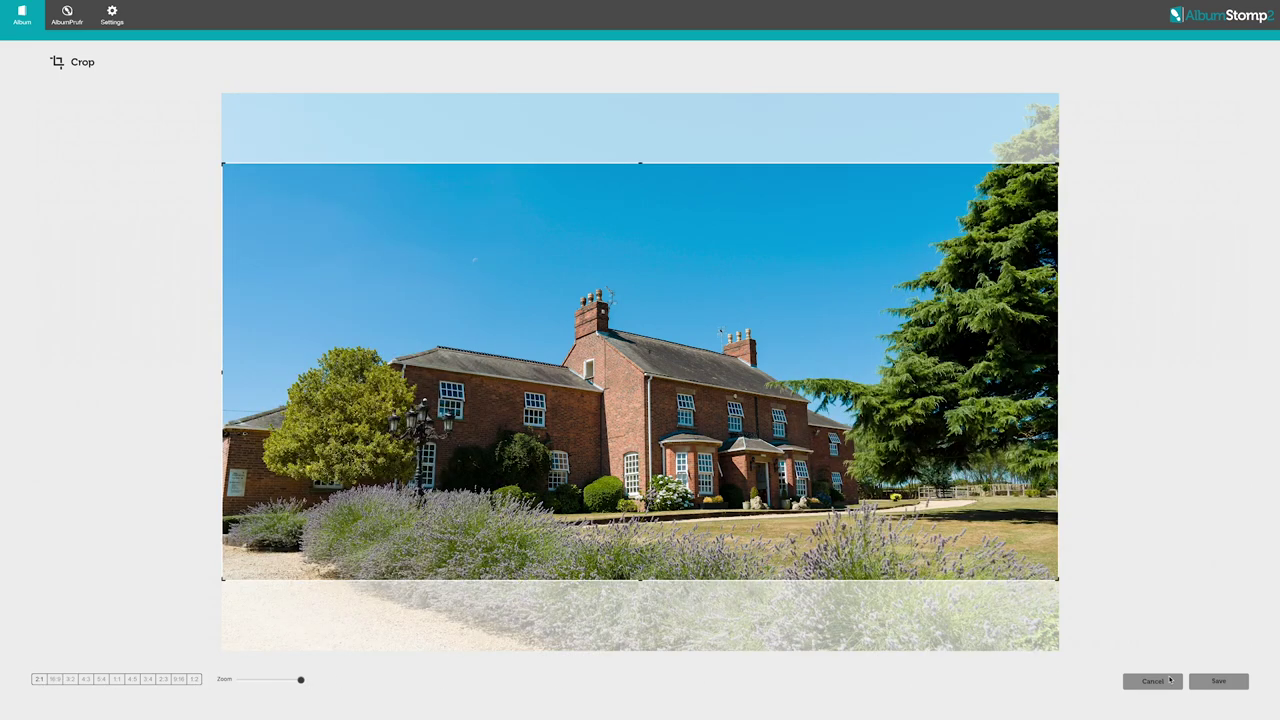
click(1168, 681)
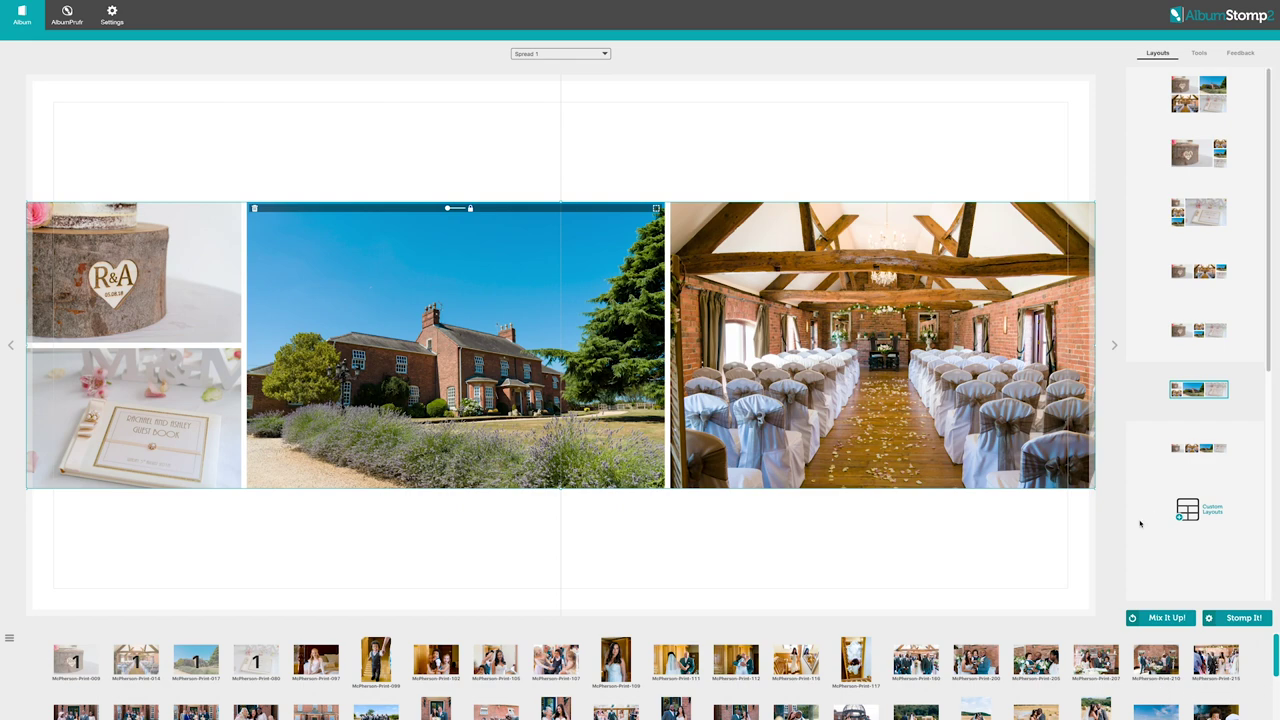
- Switch to Spread 2 and place the hay-bale couple photo across both pages
click(546, 53)
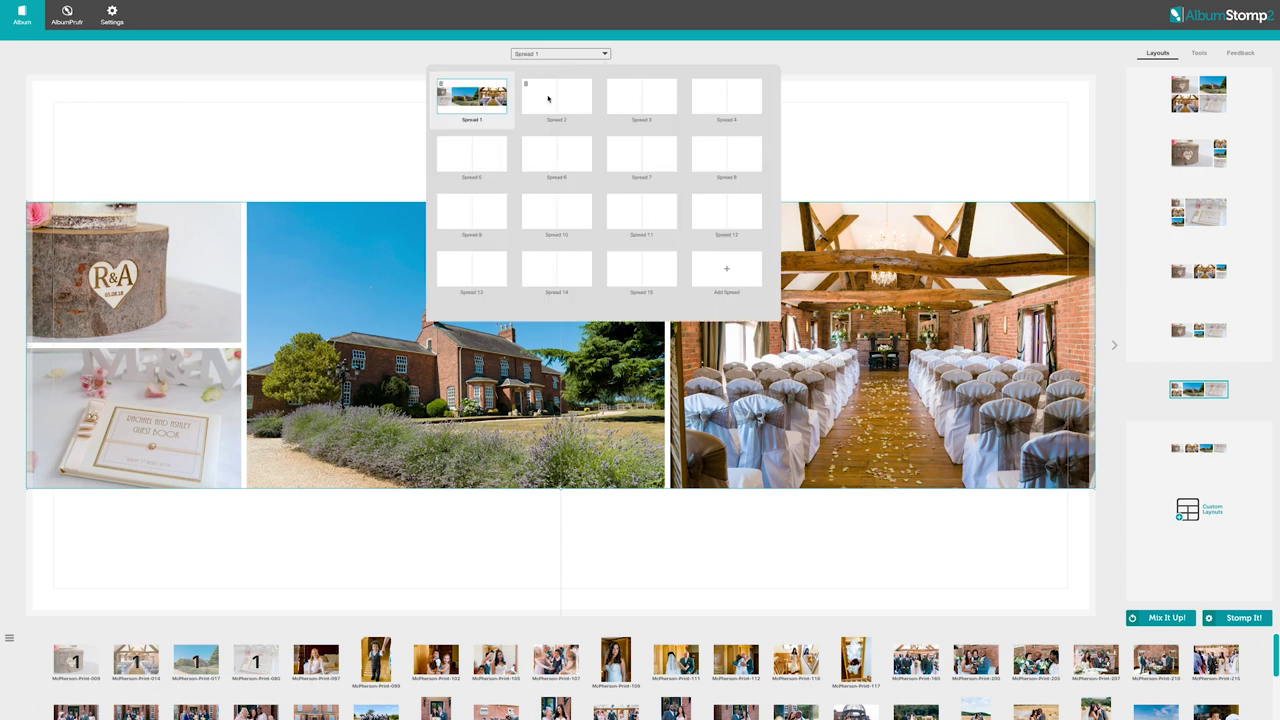
click(548, 99)
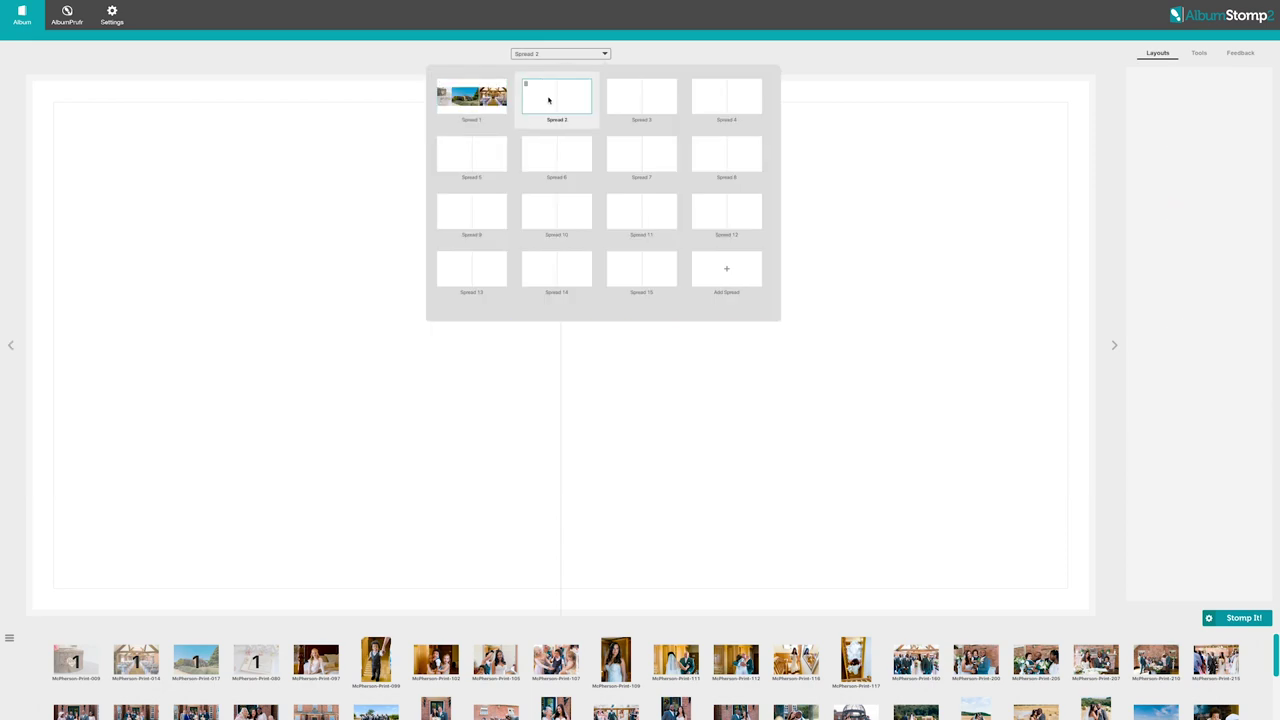
scroll(997, 688, down, 2)
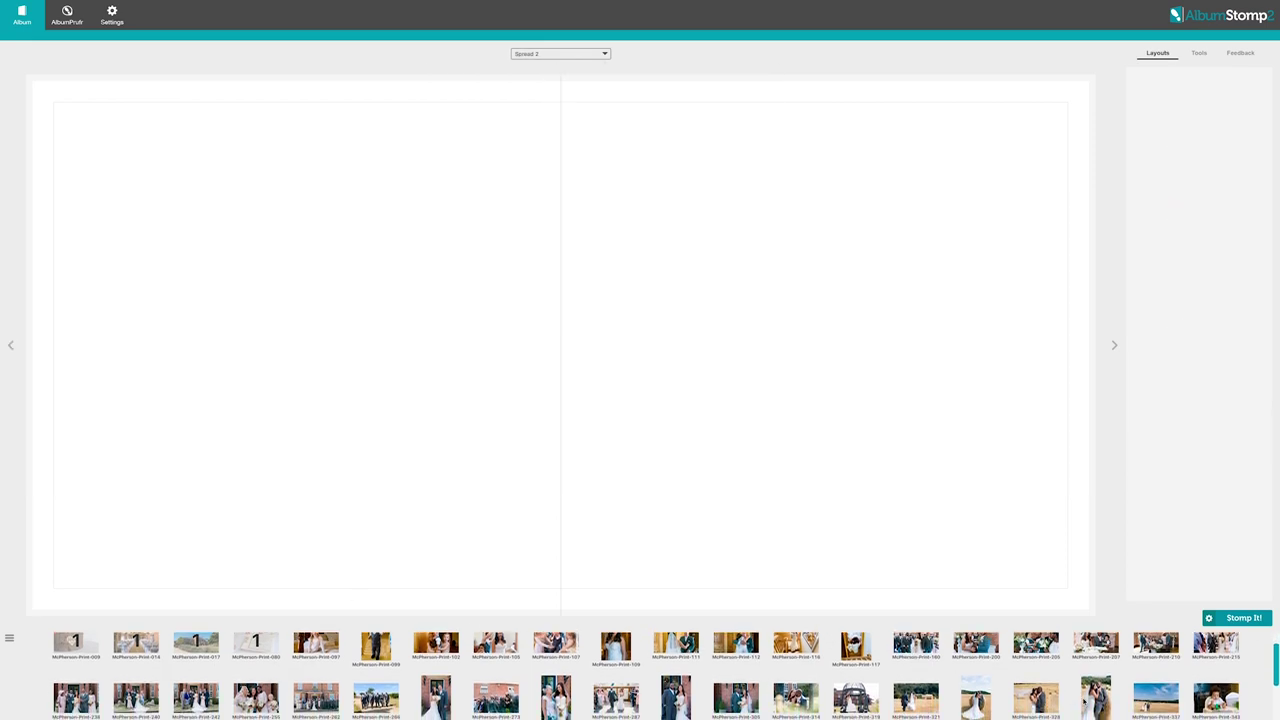
scroll(1146, 680, down, 1)
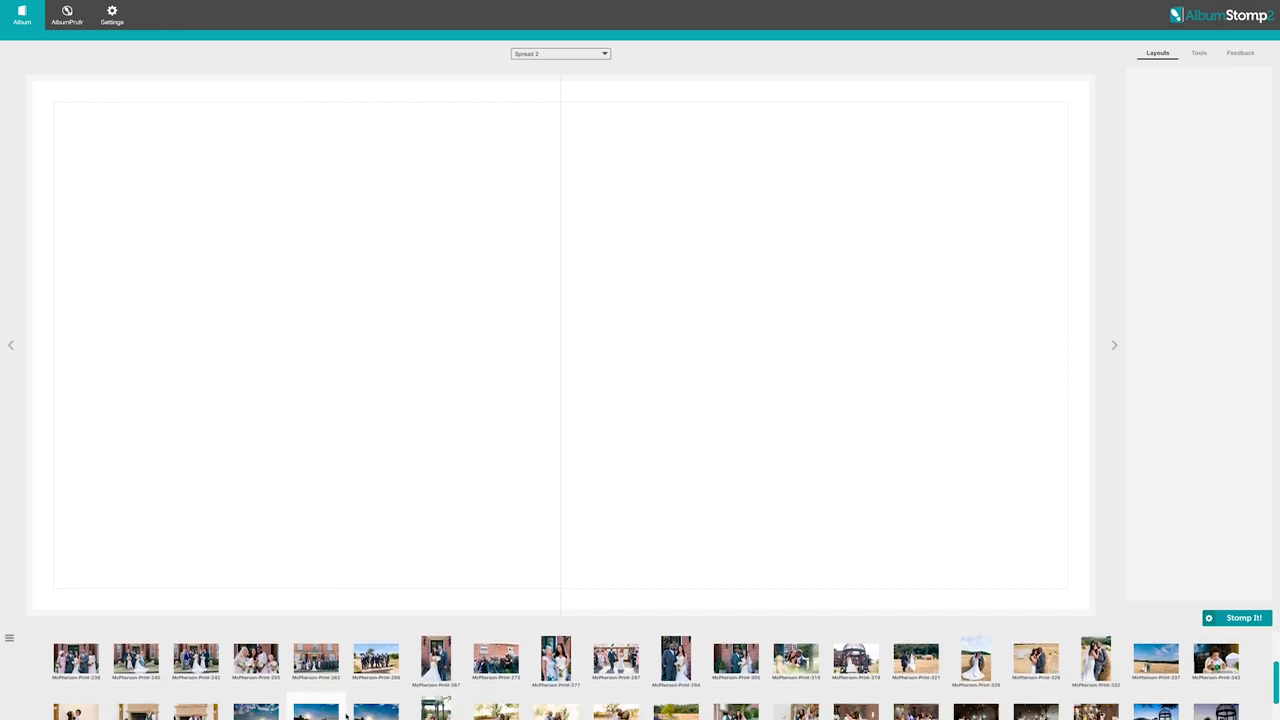
drag(380, 712, 634, 520)
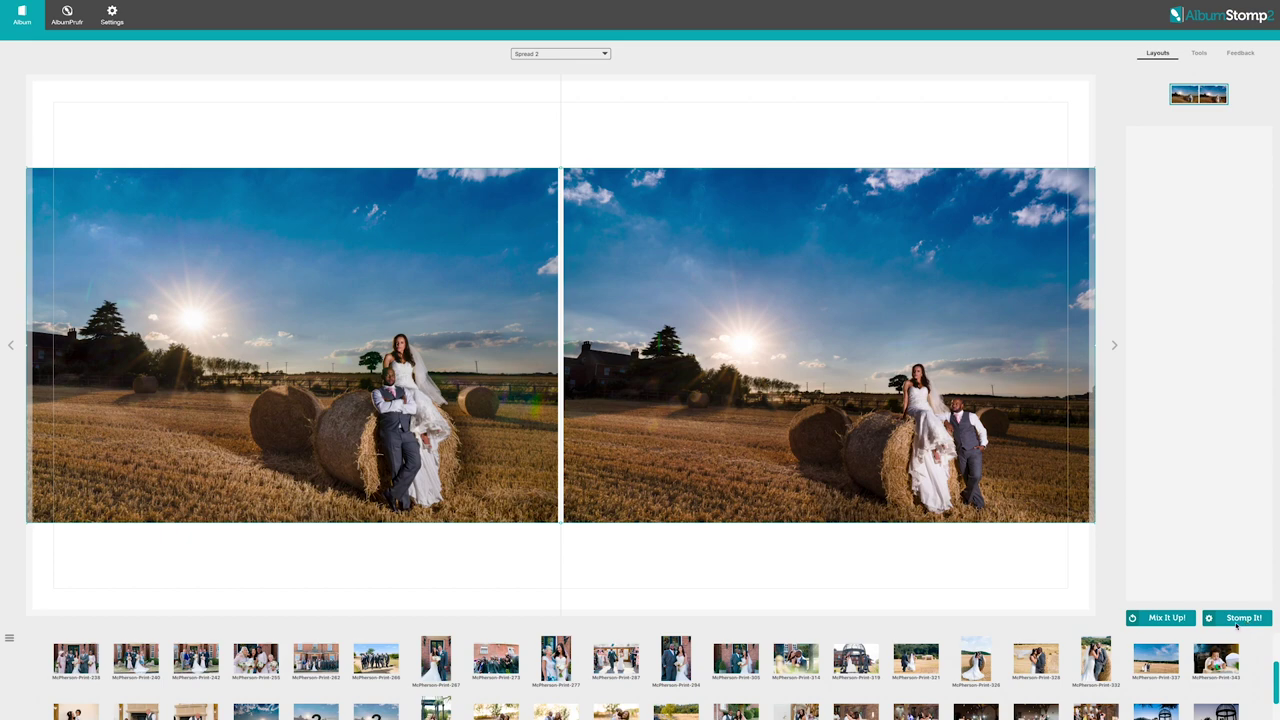
click(1201, 53)
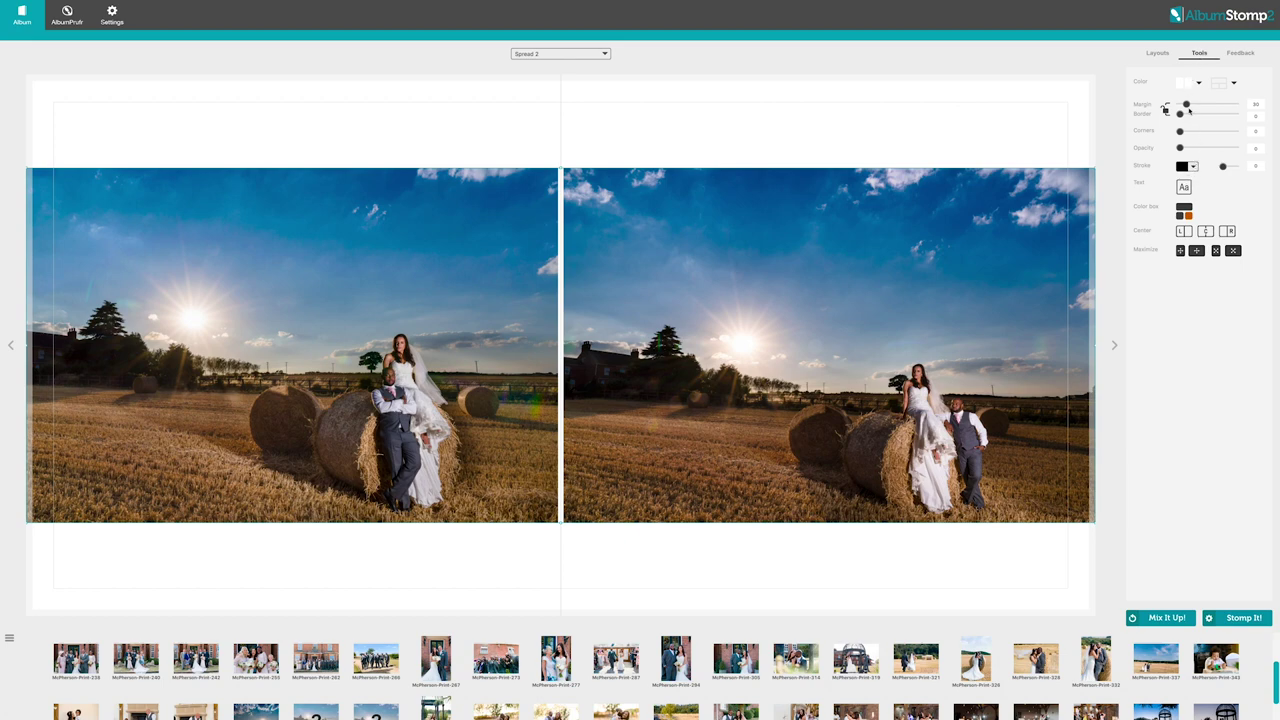
- Give the Spread 2 photos a thin white border and rounded corners
drag(1180, 113, 1166, 112)
click(1181, 131)
drag(1186, 131, 1151, 140)
- Show the Feedback panel for Spread 2, which lists no comments yet
click(1228, 54)
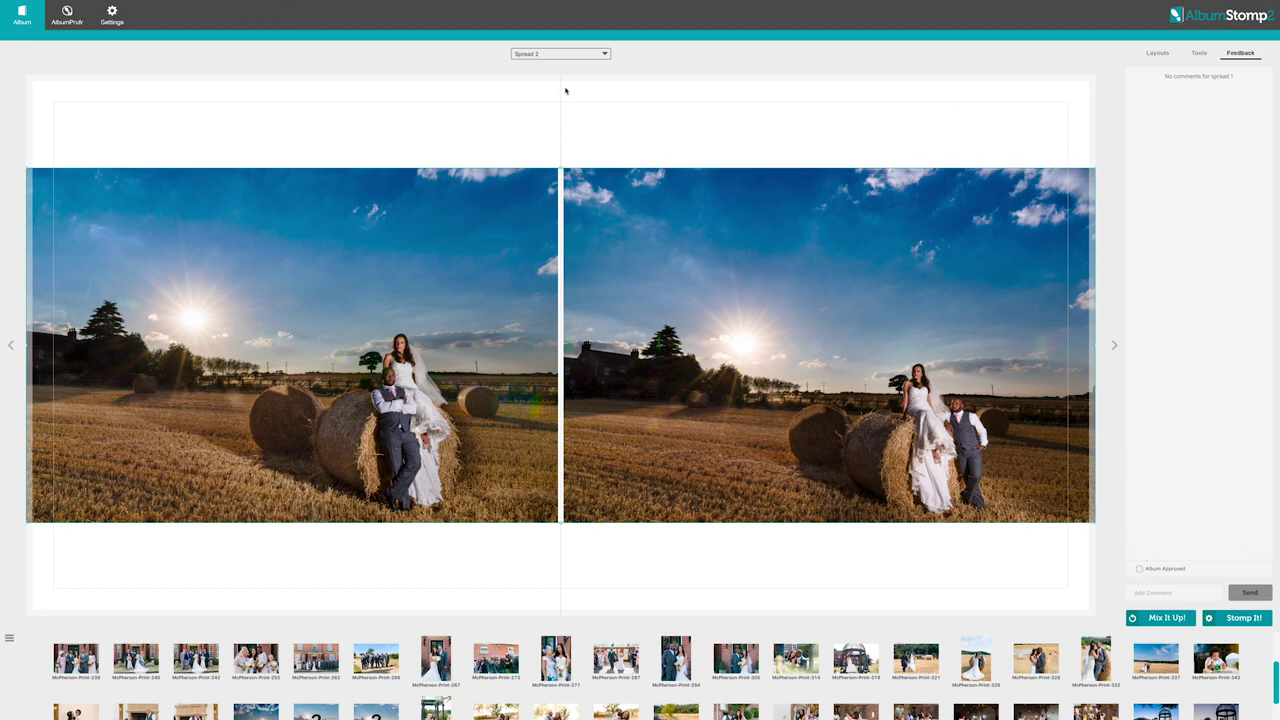
click(111, 15)
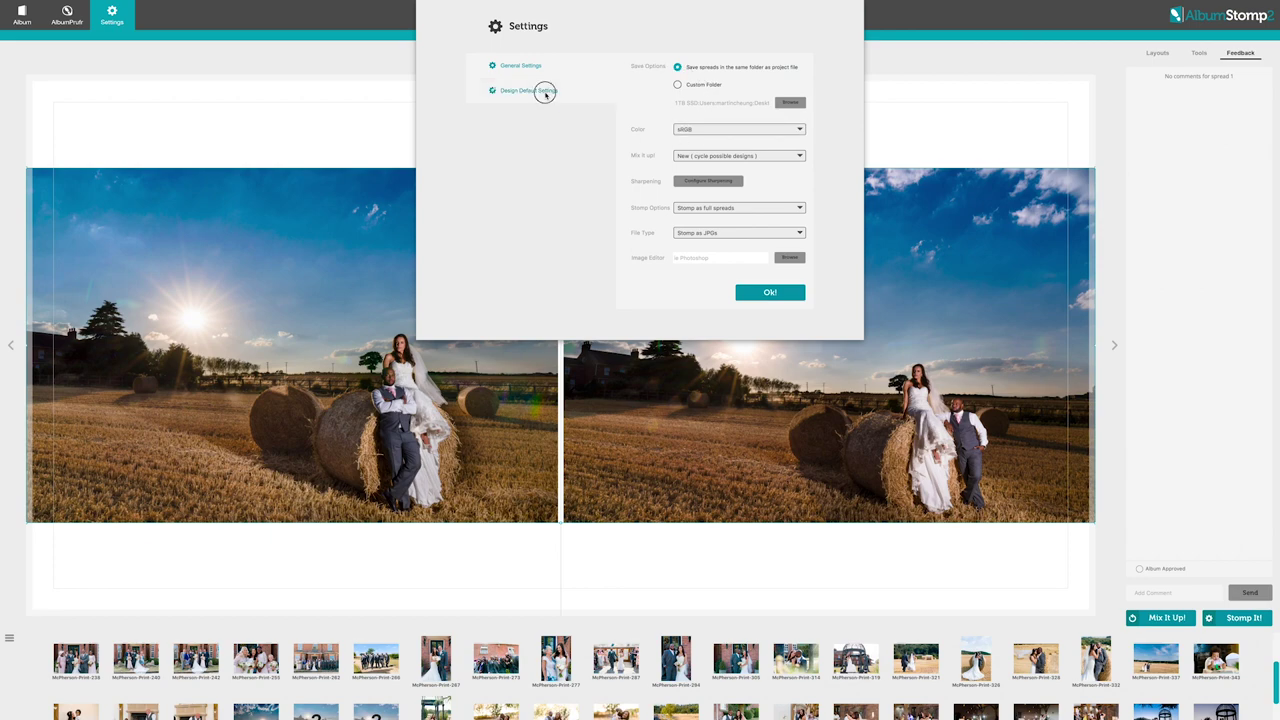
click(545, 92)
click(530, 65)
click(766, 293)
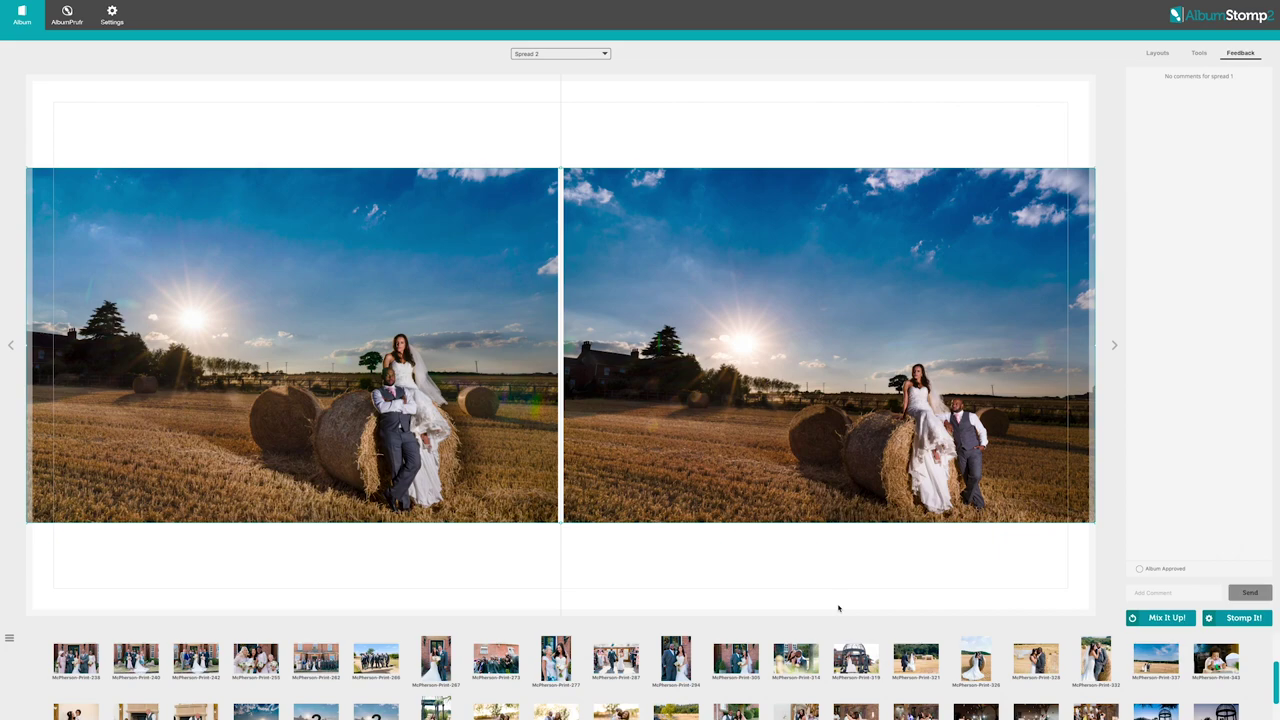
key(super+Tab)
key(super+Tab)
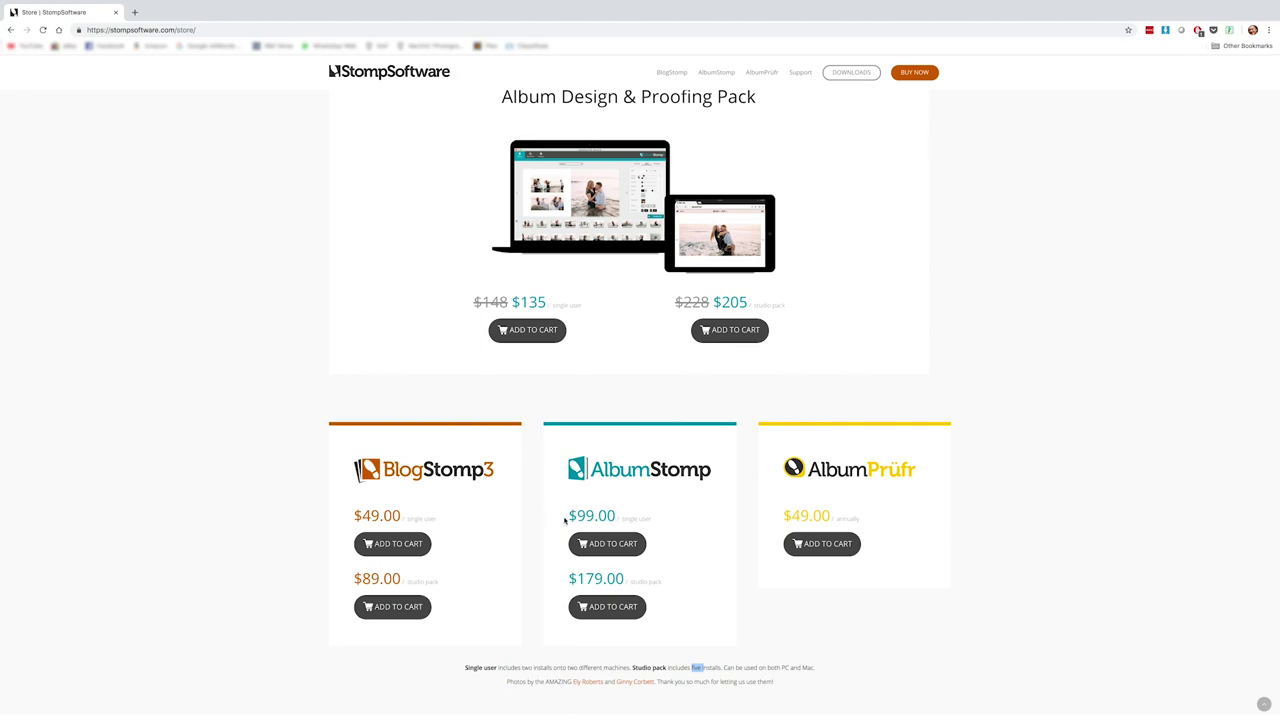
click(549, 664)
key(super+Tab)
key(super+Tab)
key(super+Tab)
key(super+Tab)
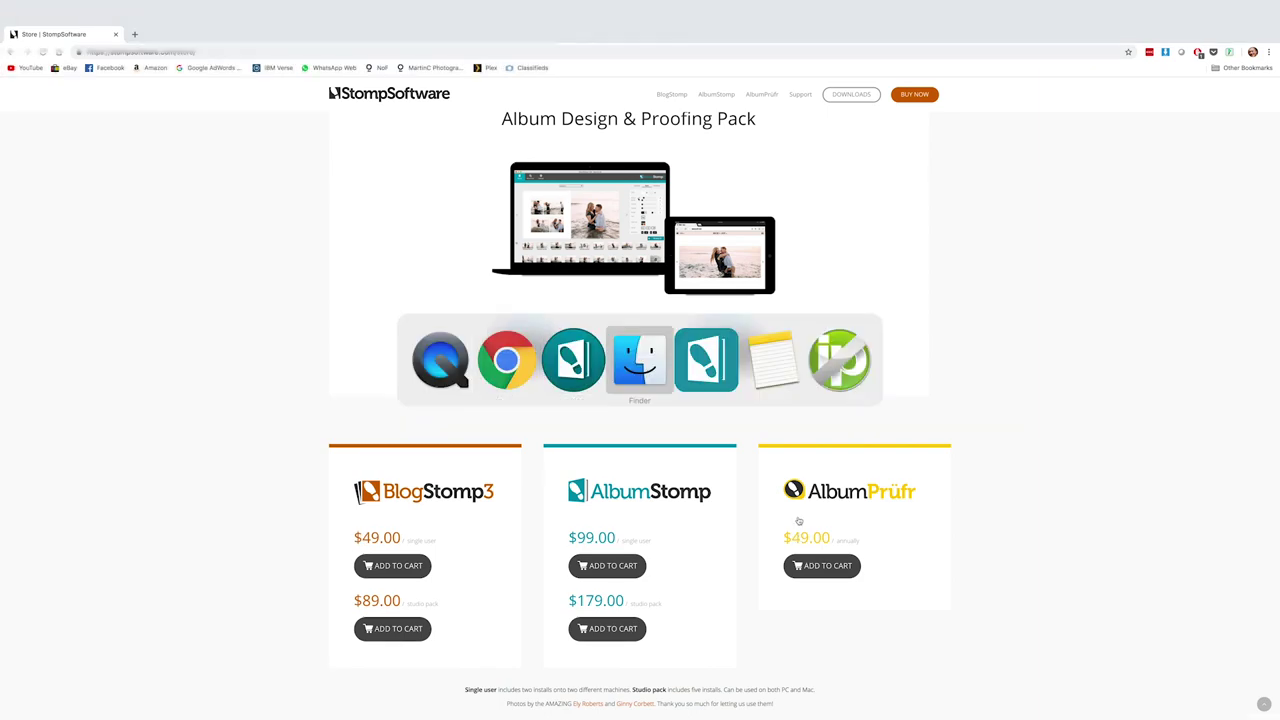
key(super+Tab)
key(super+Tab)
key(super+Tab)
key(super+Tab)
key(super+Tab)
key(super+Tab)
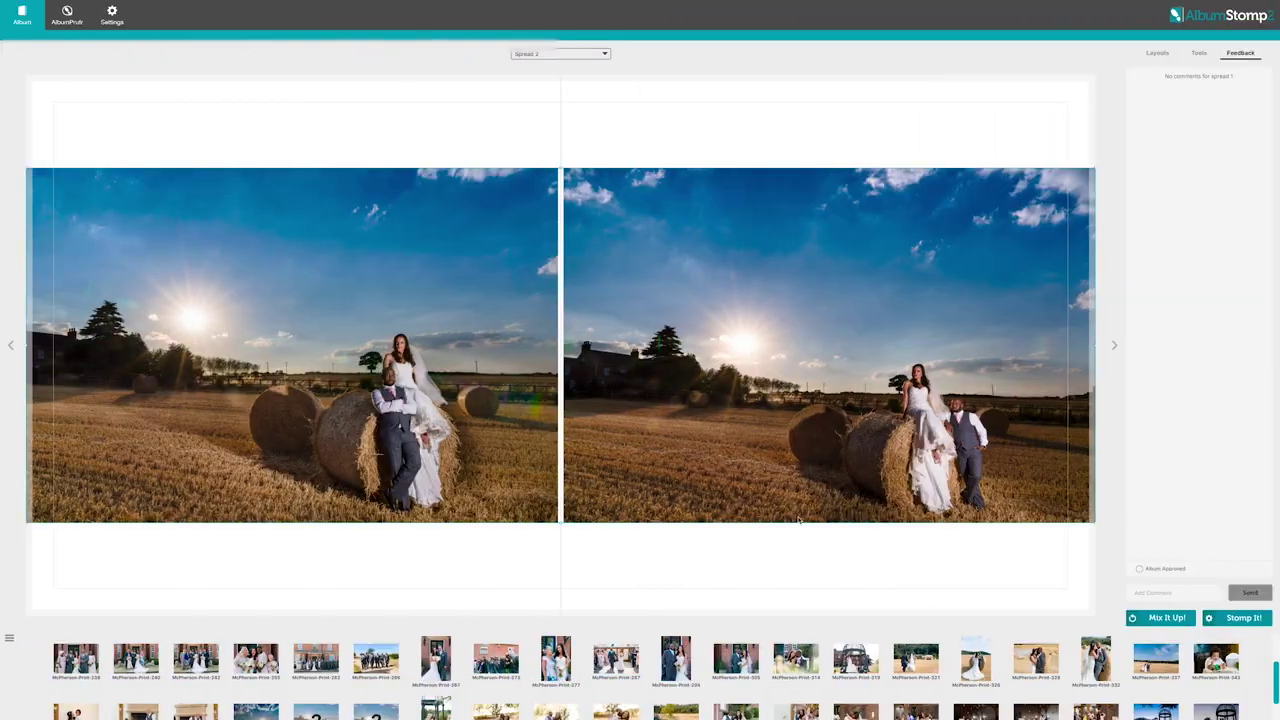